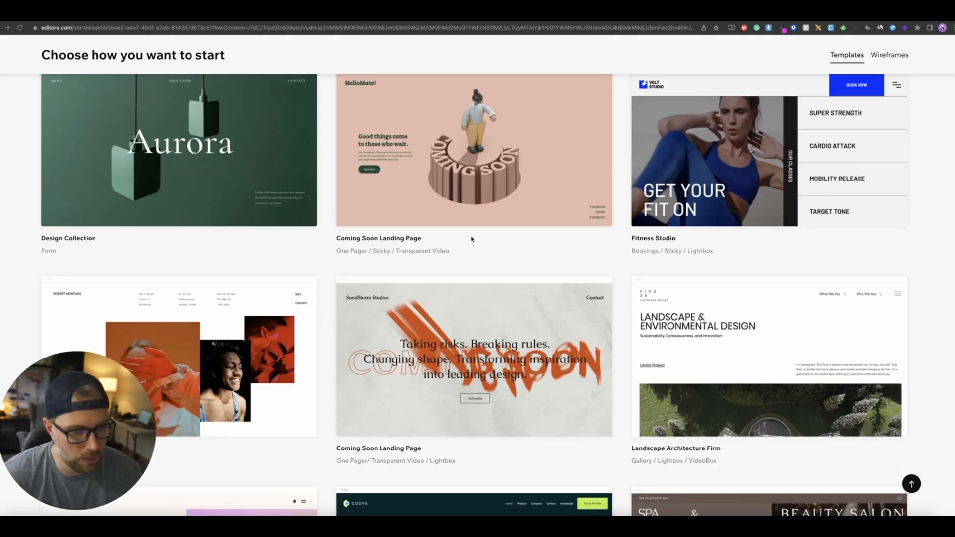
# - Open the Cyber Security Company template in the editor
pyautogui.scroll(-5, 452, 271)
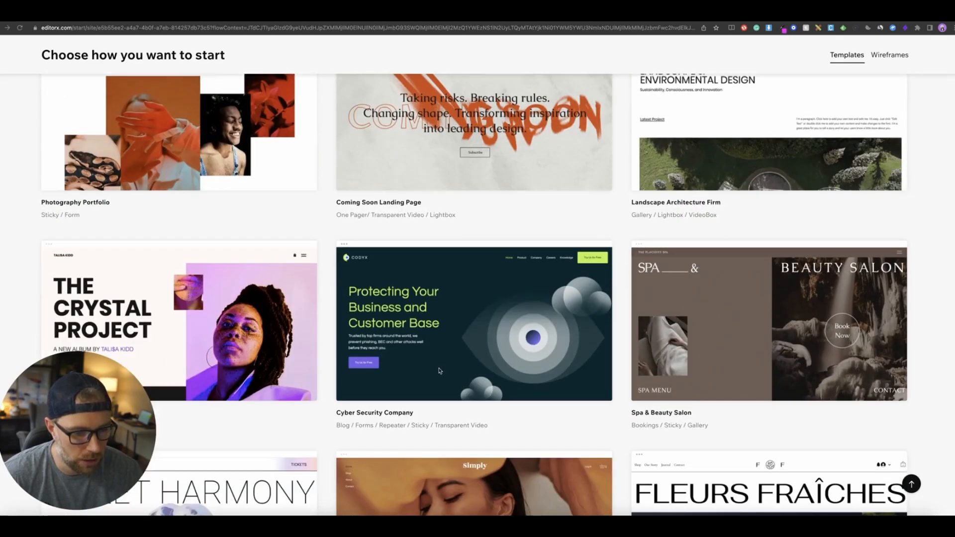
pyautogui.moveTo(473, 373)
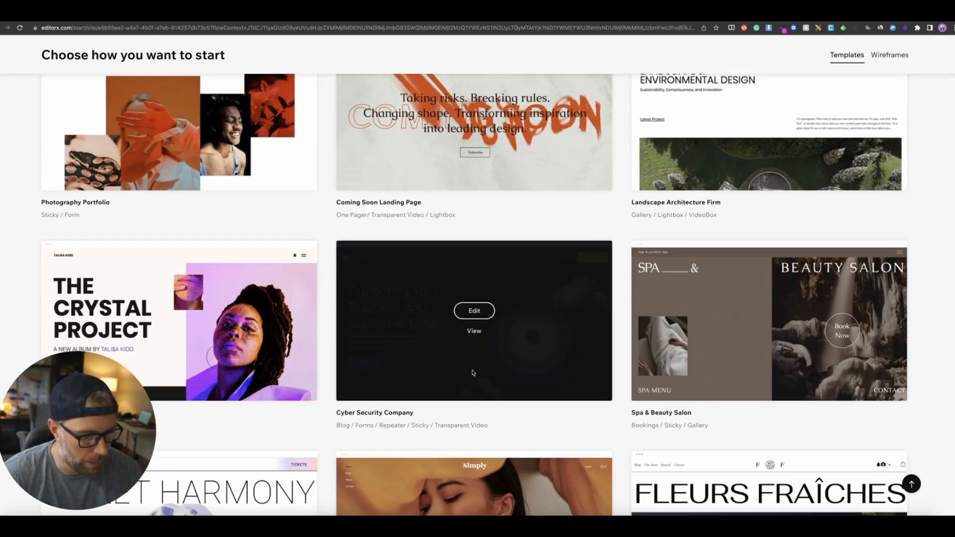
pyautogui.click(475, 312)
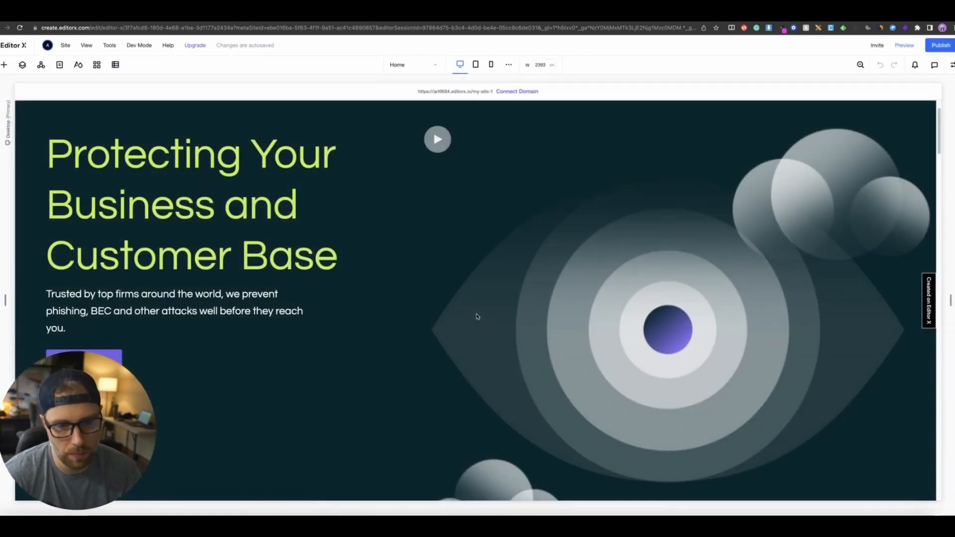
# - Scroll through the template's home page to review its sections
pyautogui.scroll(-20, 207, 166)
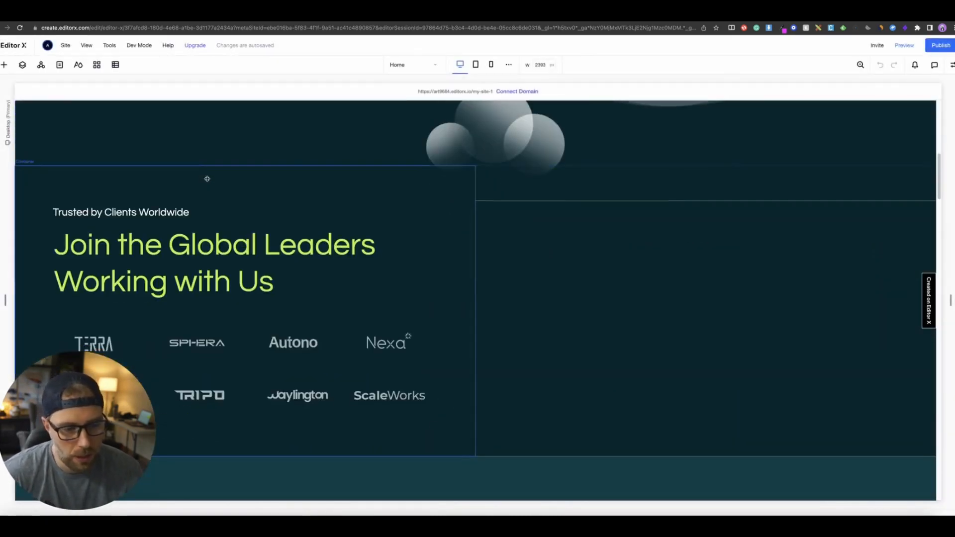
pyautogui.scroll(-15, 183, 180)
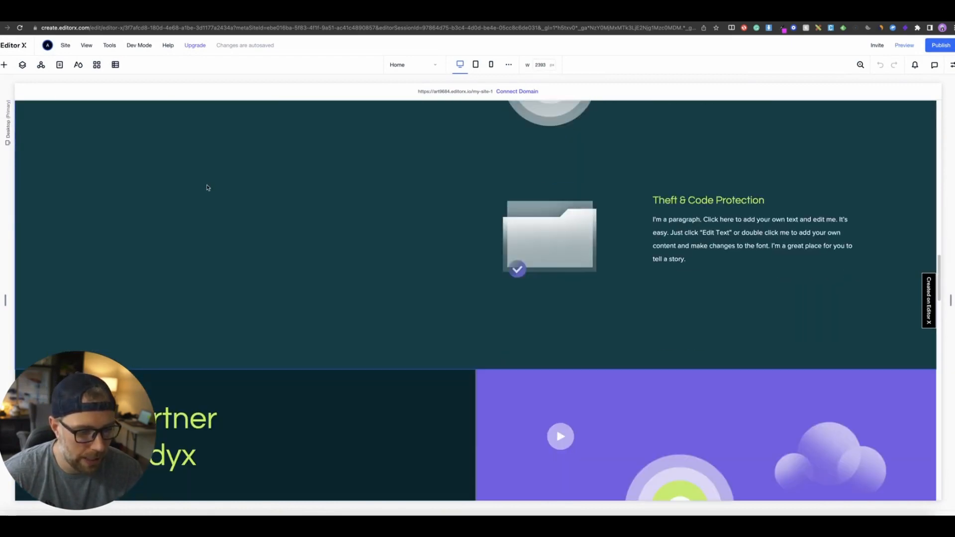
pyautogui.scroll(-8, 184, 219)
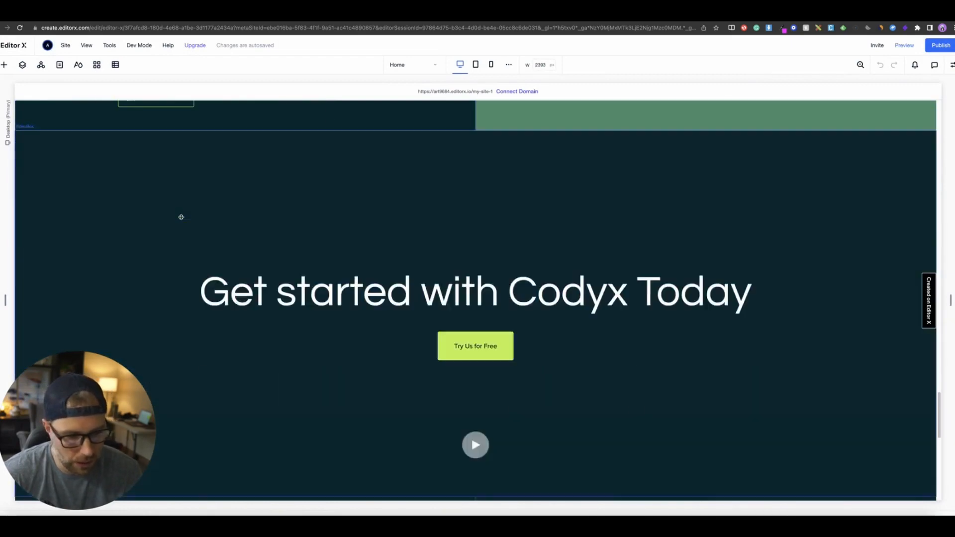
pyautogui.scroll(12, 181, 216)
pyautogui.scroll(6, 181, 217)
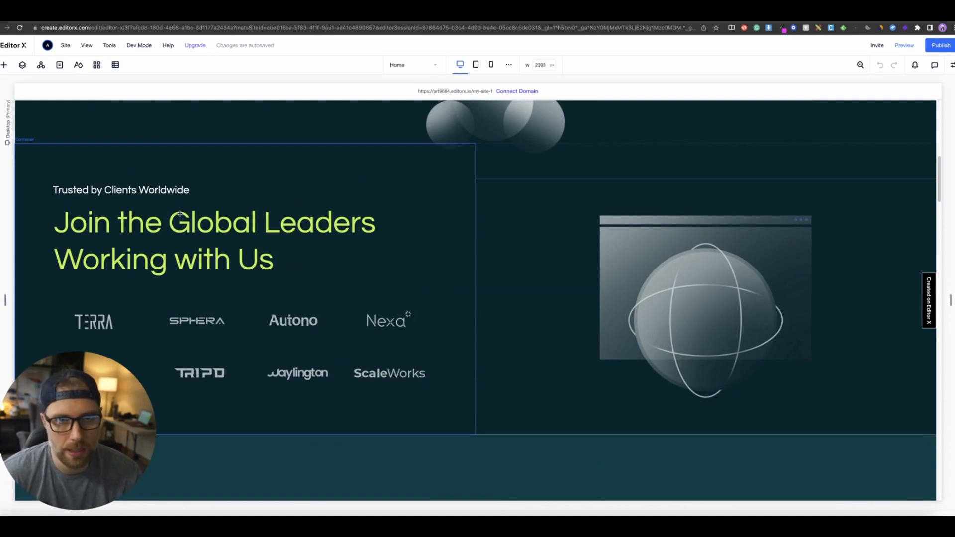
pyautogui.scroll(-10, 180, 214)
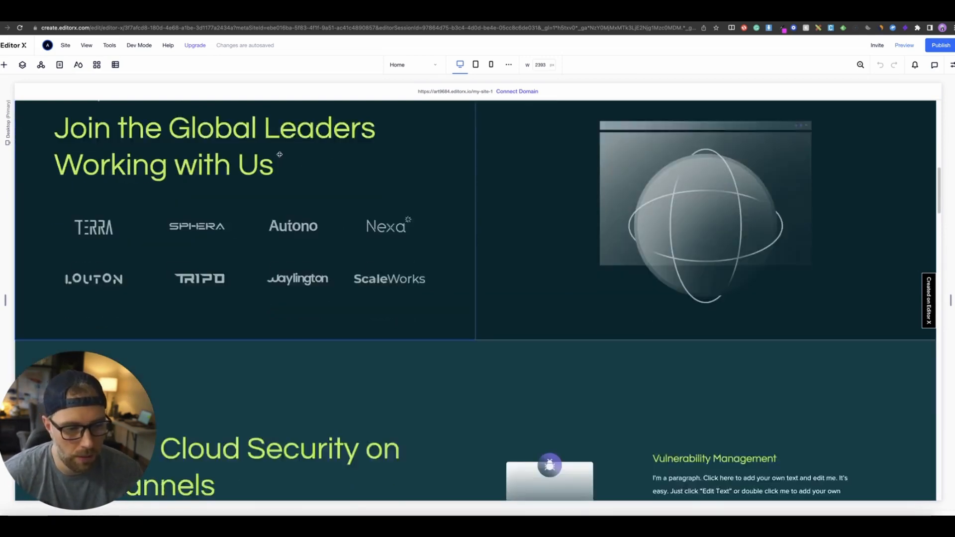
pyautogui.scroll(15, 311, 237)
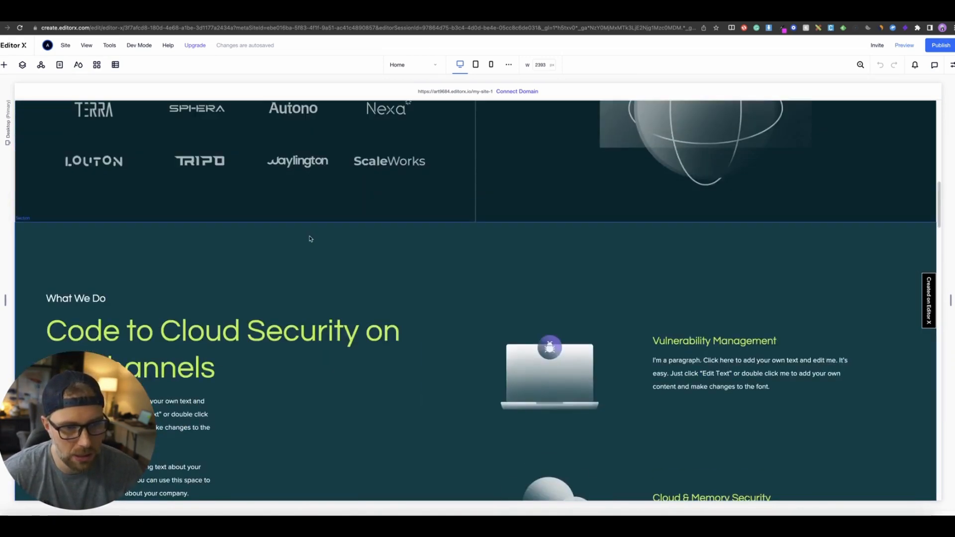
pyautogui.scroll(2, 298, 229)
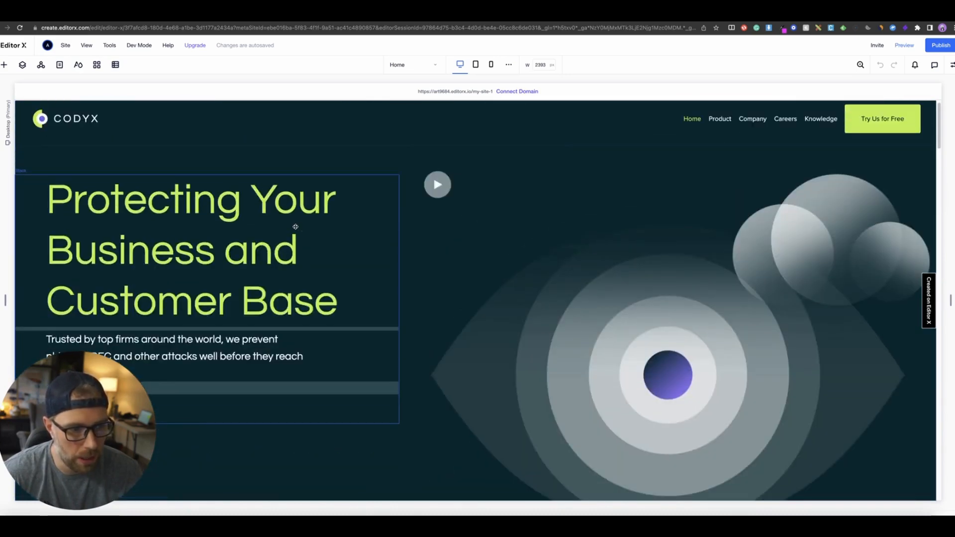
pyautogui.scroll(-10, 293, 227)
pyautogui.scroll(1, 348, 253)
pyautogui.scroll(-10, 348, 254)
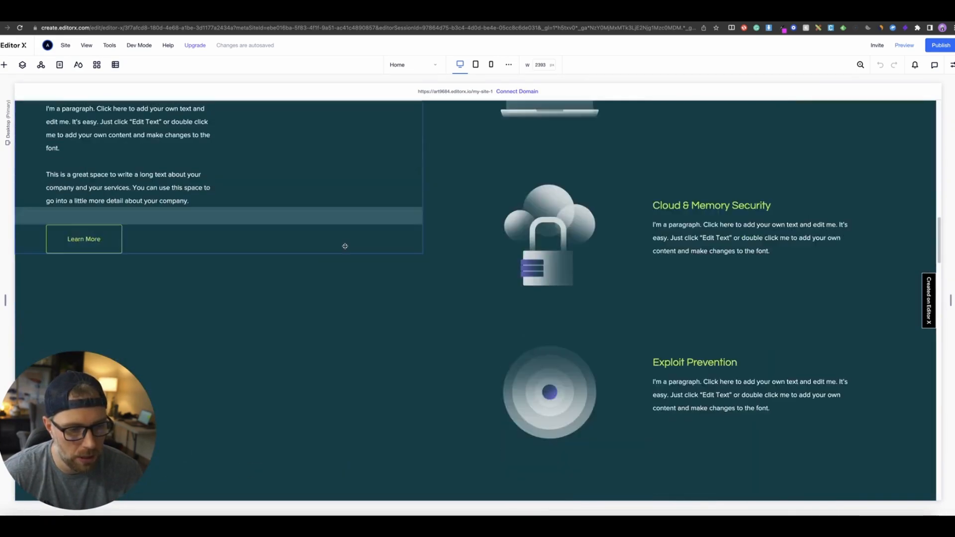
pyautogui.scroll(2, 343, 245)
pyautogui.click(242, 216)
pyautogui.moveTo(122, 400); pyautogui.dragTo(742, 105)
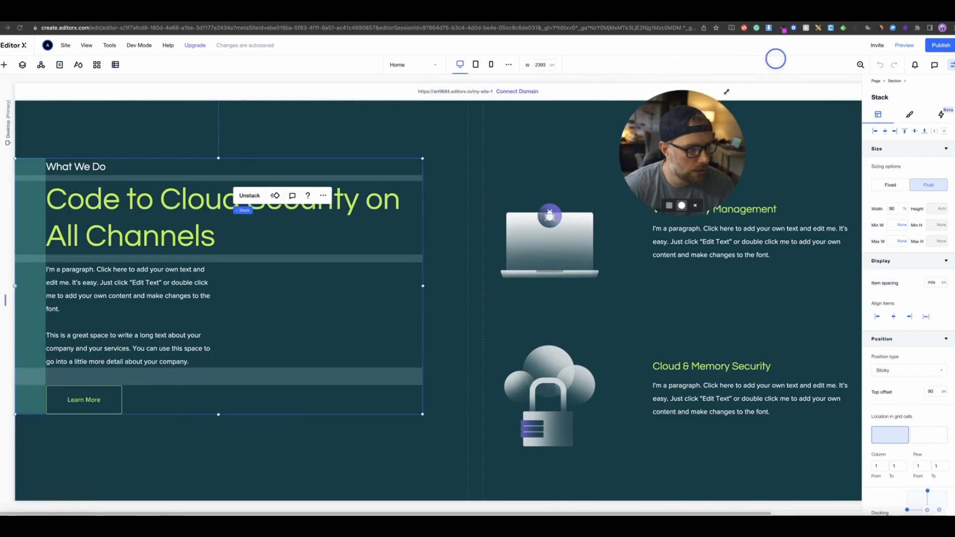
# - Delete the hero section's headline, paragraph and button stack
pyautogui.scroll(3, 254, 273)
pyautogui.scroll(10, 254, 273)
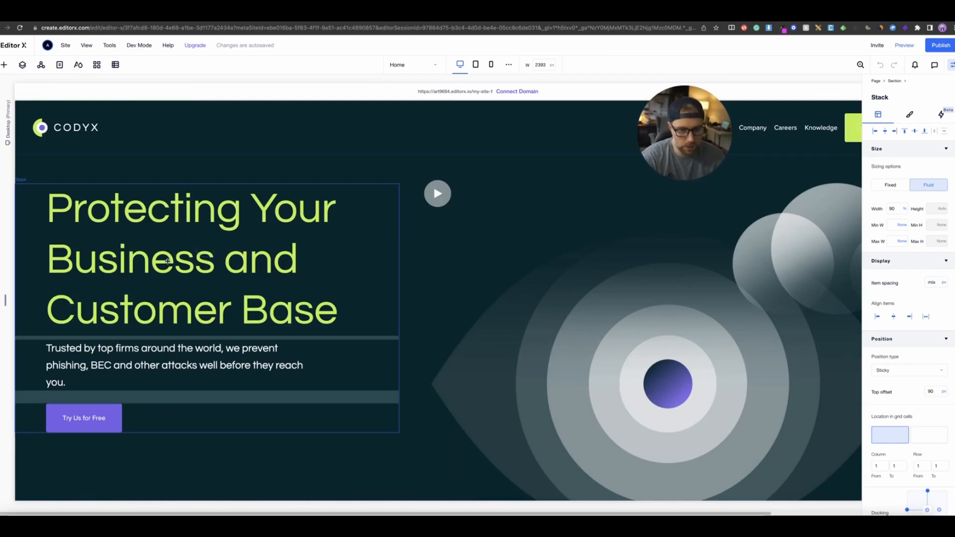
pyautogui.click(220, 252)
pyautogui.press('Delete')
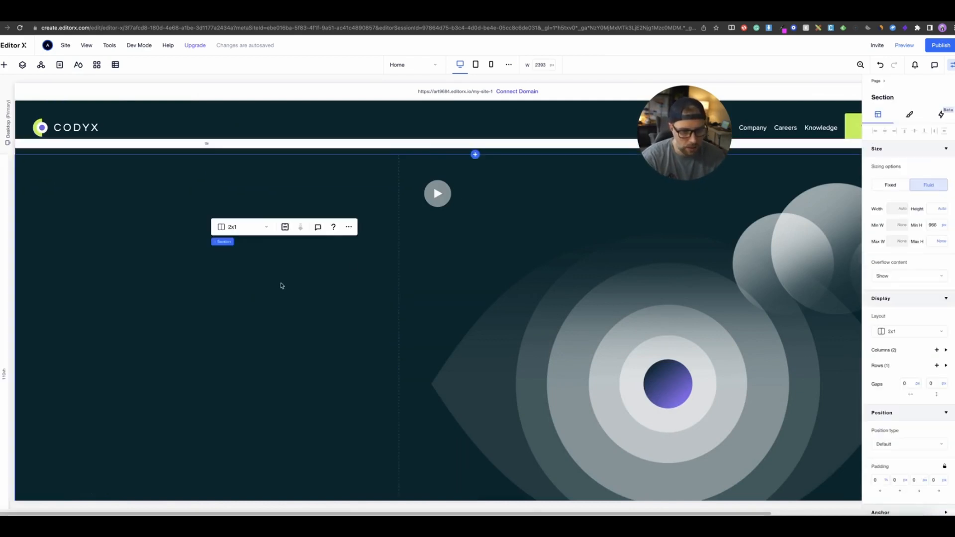
# - Delete the transparent video from the hero section
pyautogui.click(476, 229)
pyautogui.click(467, 271)
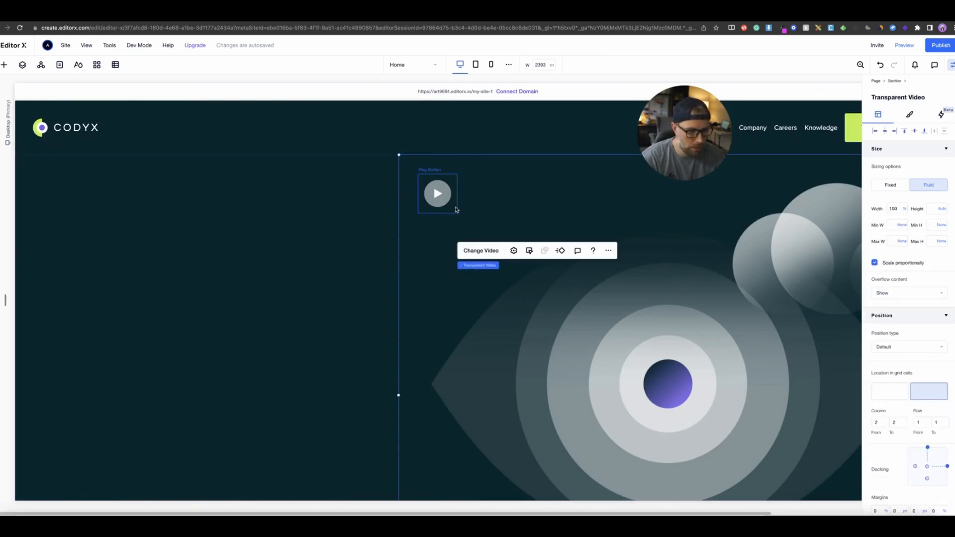
pyautogui.press('Delete')
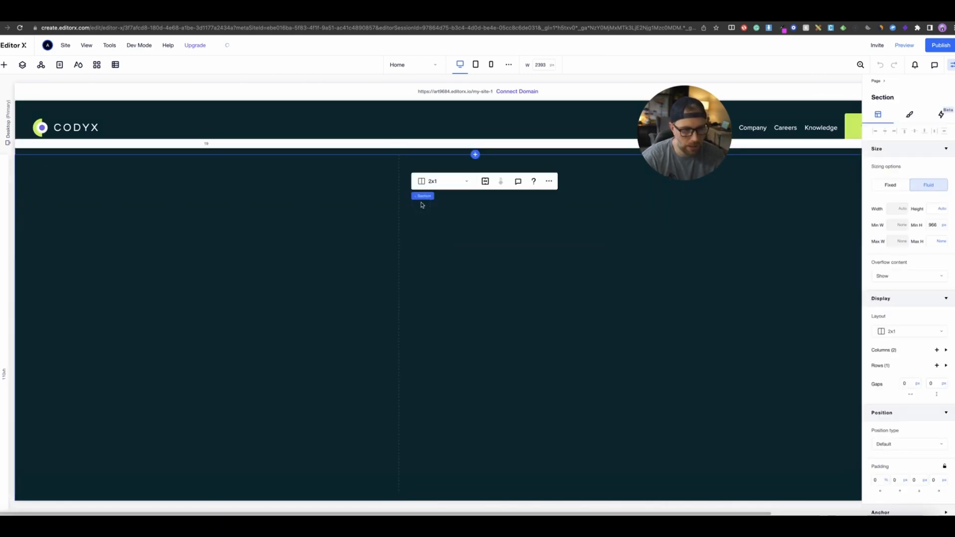
# - Change the hero section's layout from two columns to 1x1
pyautogui.click(429, 180)
pyautogui.click(440, 155)
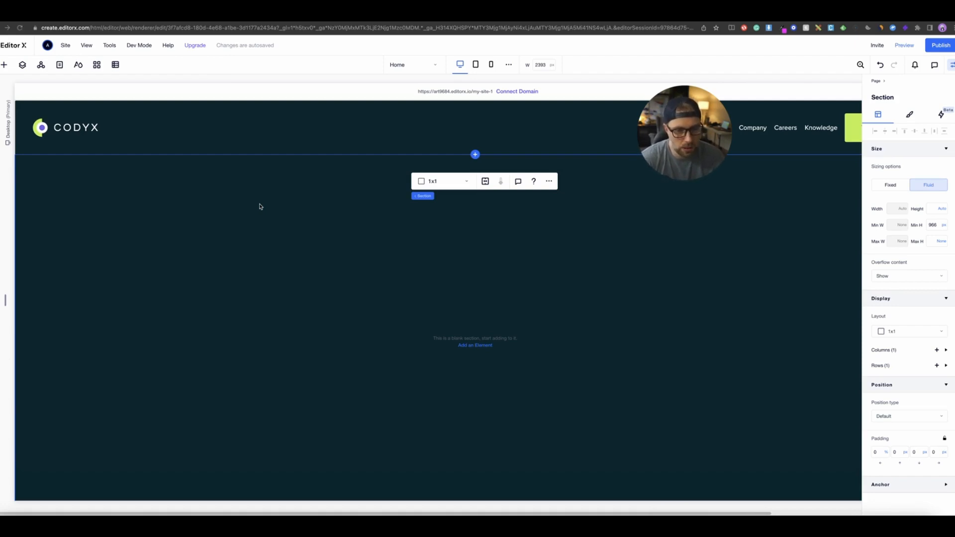
# - Add the Content Manager to the site and close the preset chooser without picking a preset
pyautogui.click(116, 65)
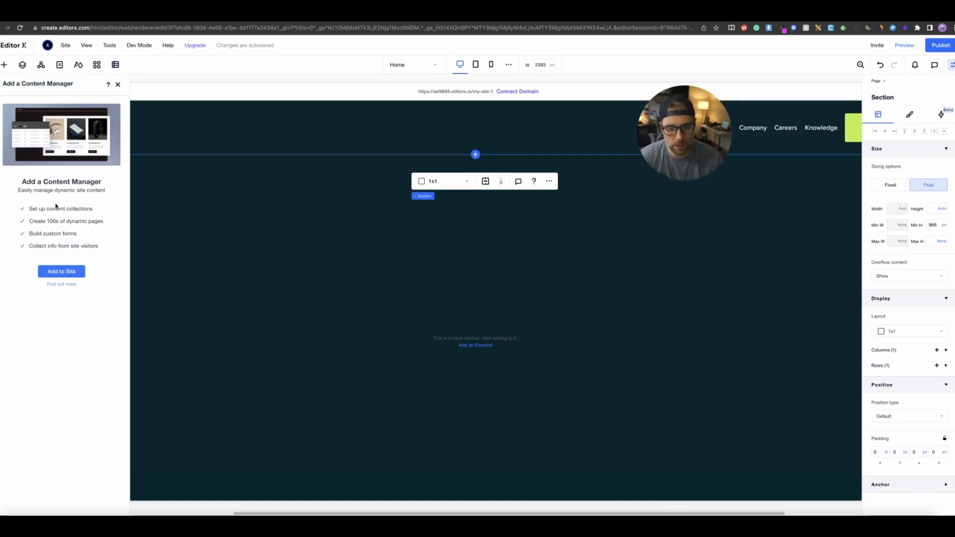
pyautogui.click(61, 271)
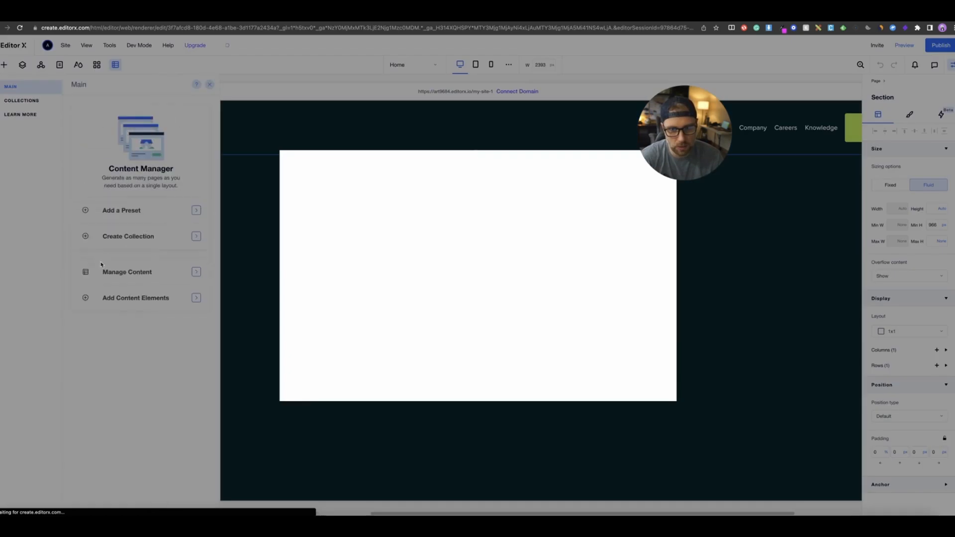
pyautogui.moveTo(404, 244)
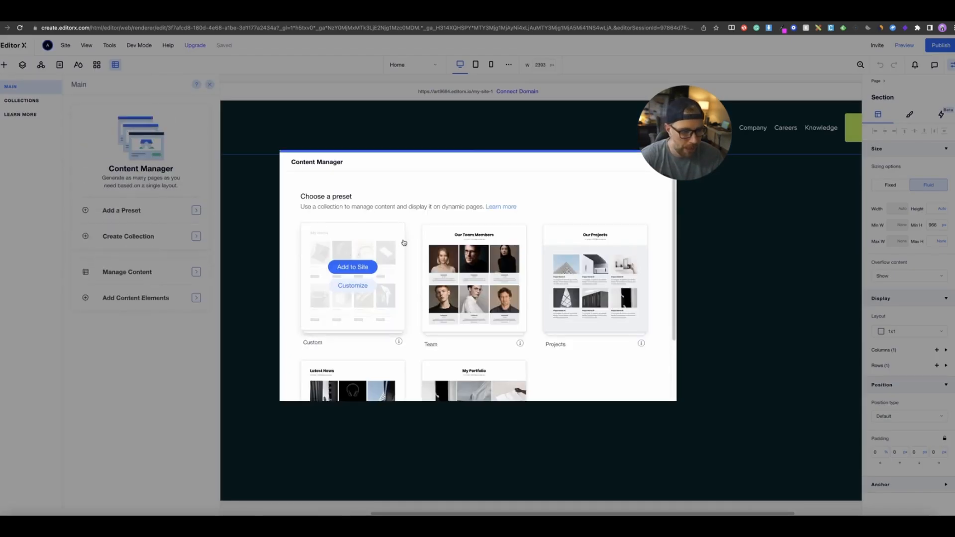
pyautogui.scroll(-3, 368, 235)
pyautogui.scroll(3, 369, 234)
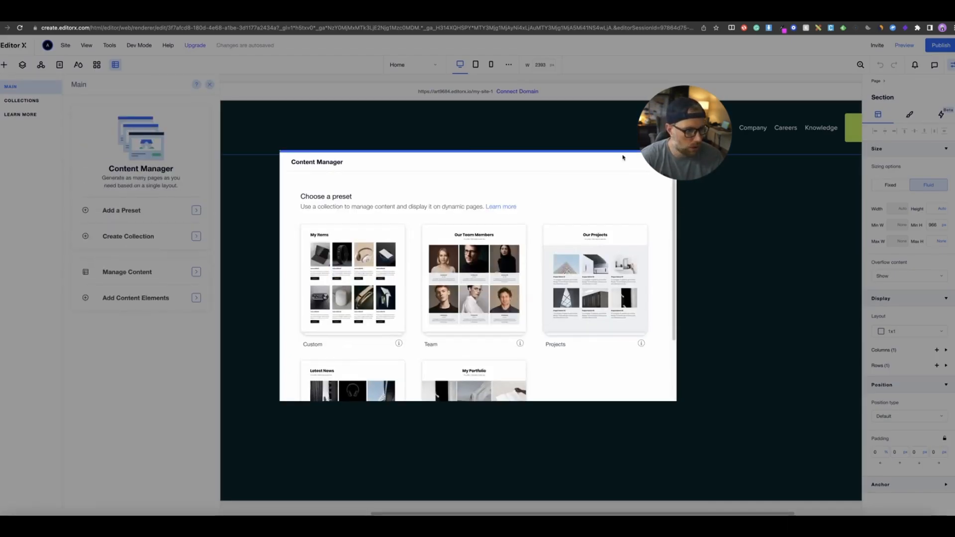
pyautogui.moveTo(690, 131); pyautogui.dragTo(789, 212)
pyautogui.click(669, 159)
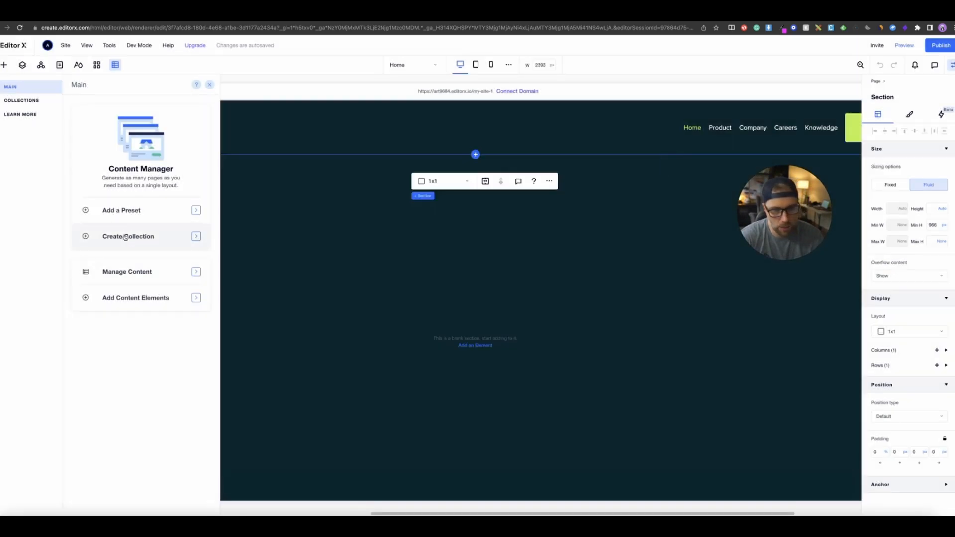
# - Create a new multiple-item collection named Employees
pyautogui.click(131, 236)
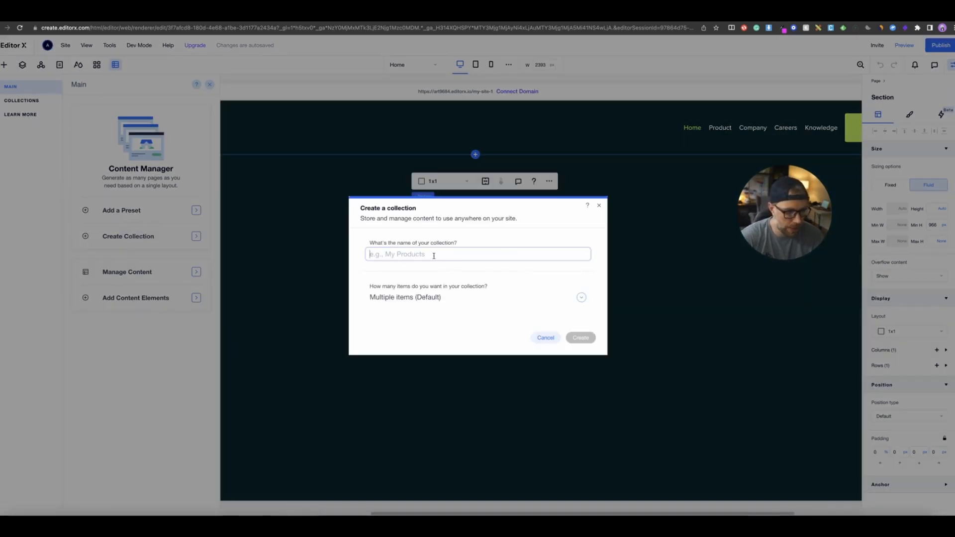
pyautogui.click(434, 255)
pyautogui.write('Employees')
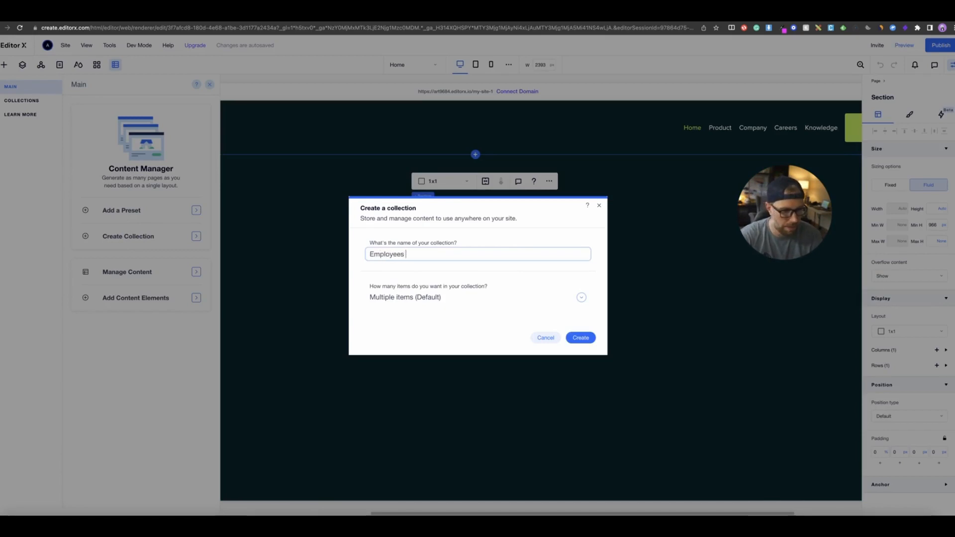
pyautogui.click(582, 338)
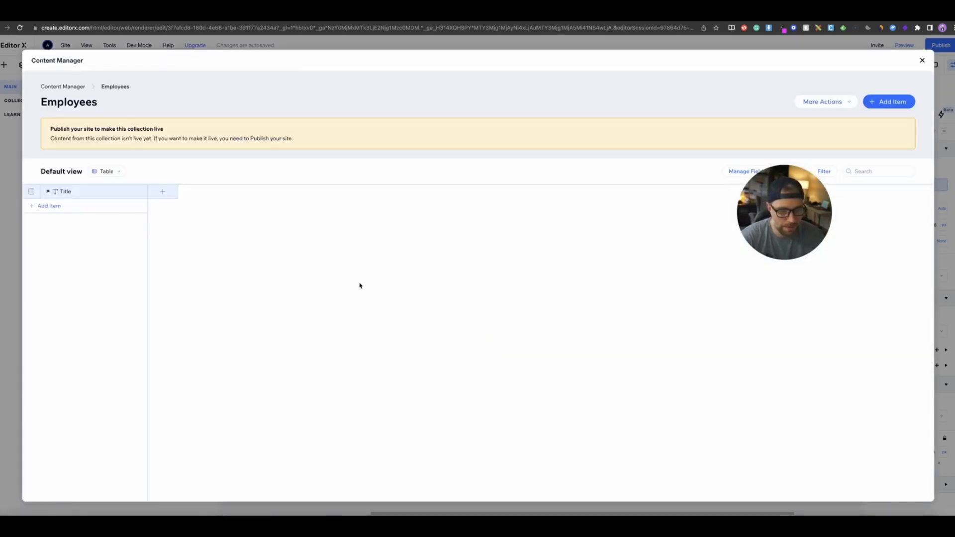
pyautogui.click(163, 191)
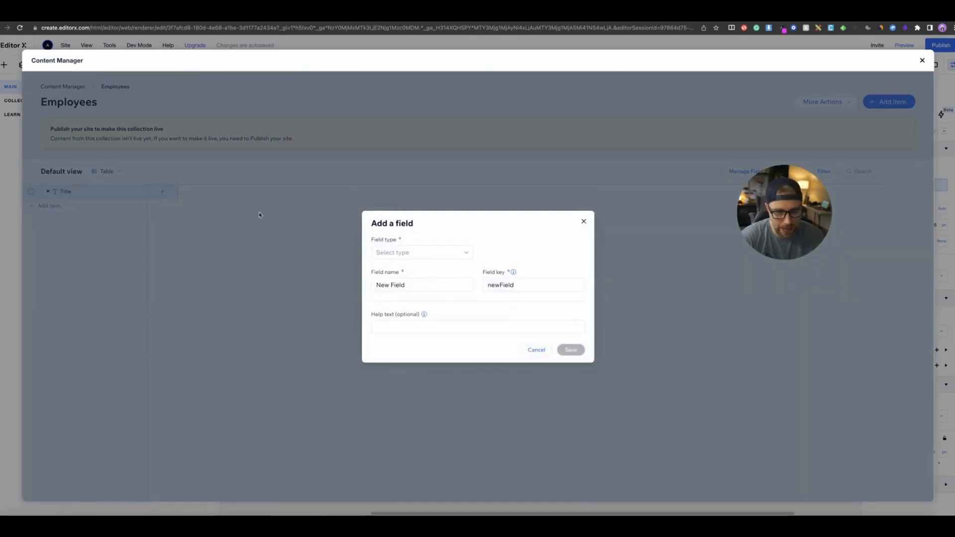
pyautogui.click(408, 252)
pyautogui.click(404, 269)
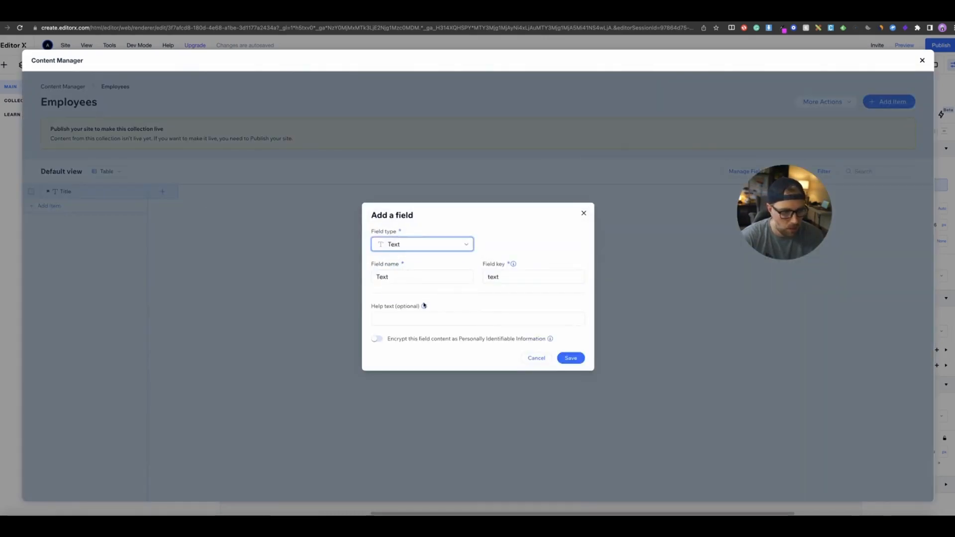
pyautogui.click(584, 214)
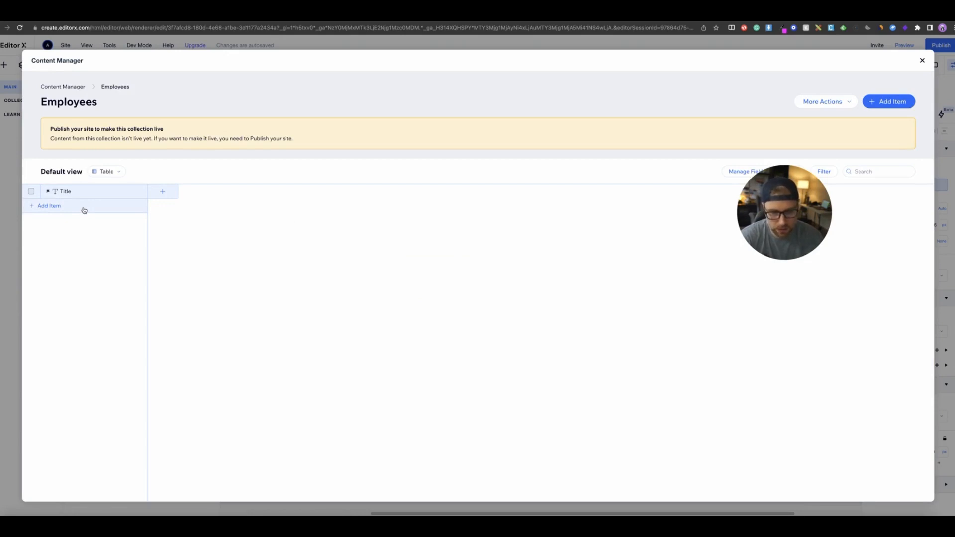
# - Add a Text field to the Employees collection
pyautogui.click(162, 194)
pyautogui.click(397, 252)
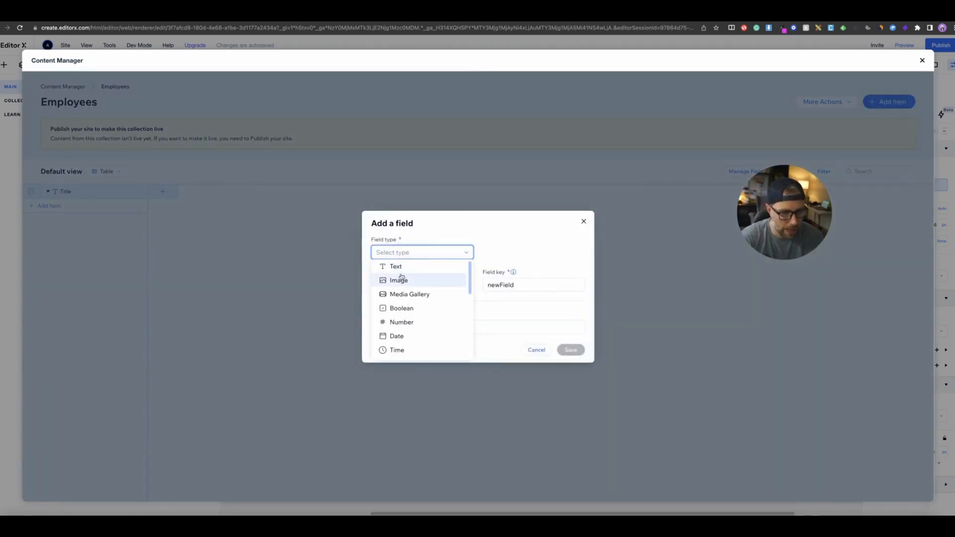
pyautogui.click(395, 267)
pyautogui.click(571, 350)
# - Rename the Text field to Title.Position
pyautogui.click(166, 191)
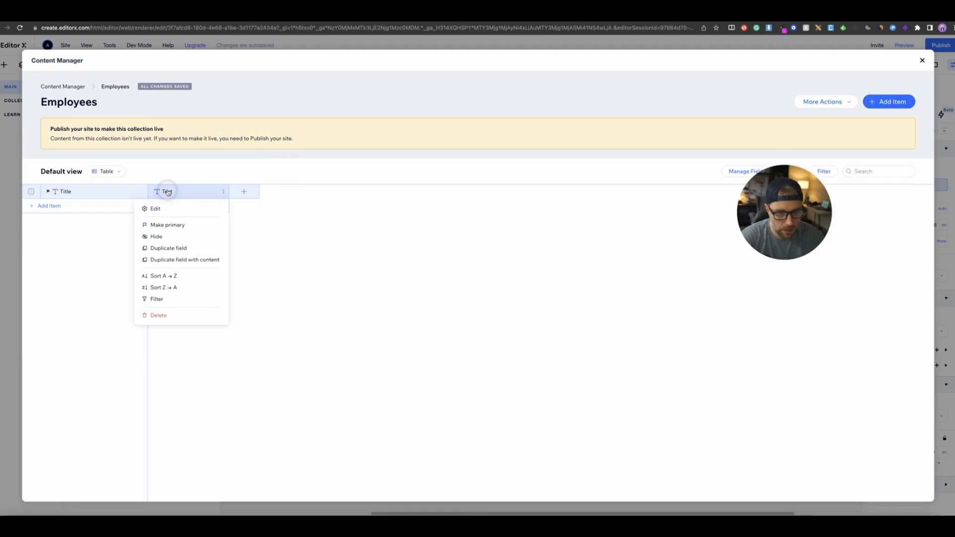
pyautogui.click(176, 214)
pyautogui.click(422, 243)
pyautogui.click(417, 273)
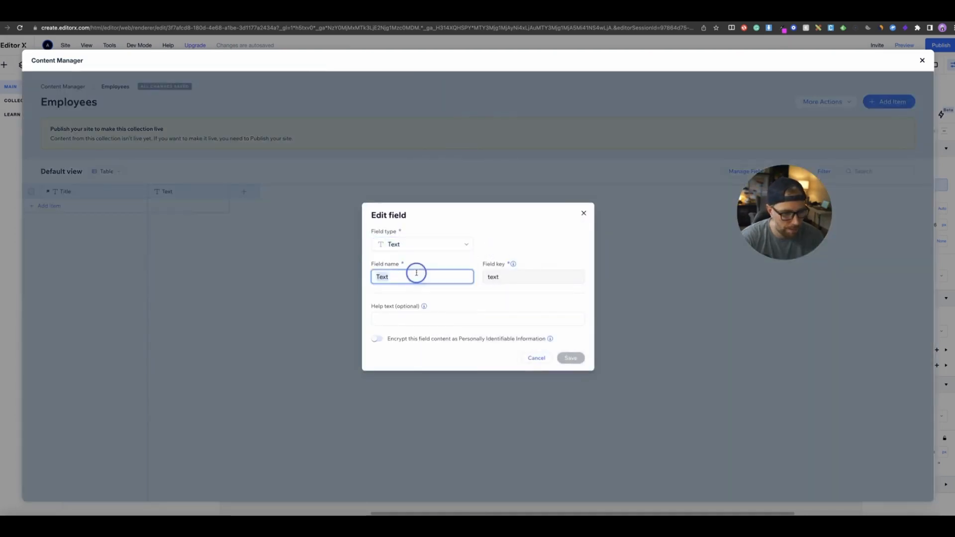
pyautogui.write('Title.P')
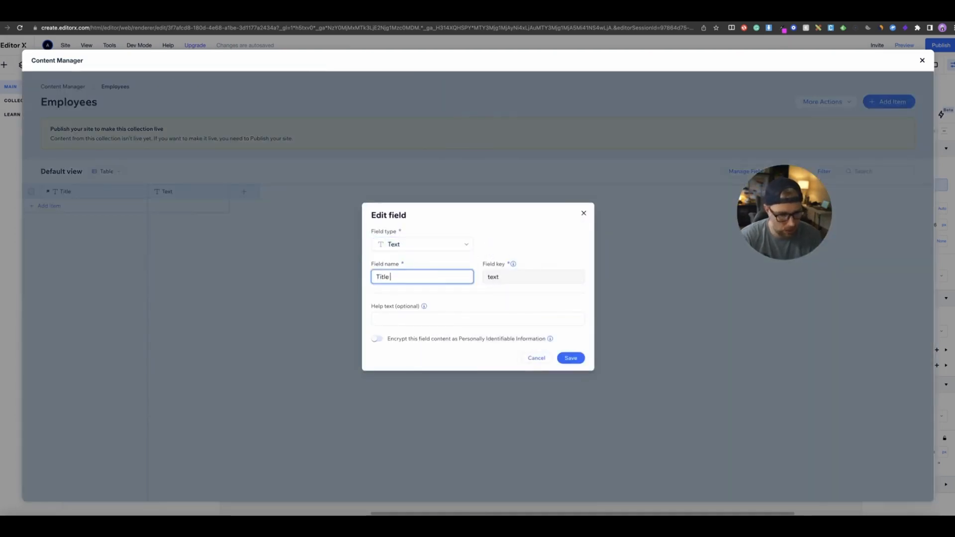
pyautogui.click(413, 276)
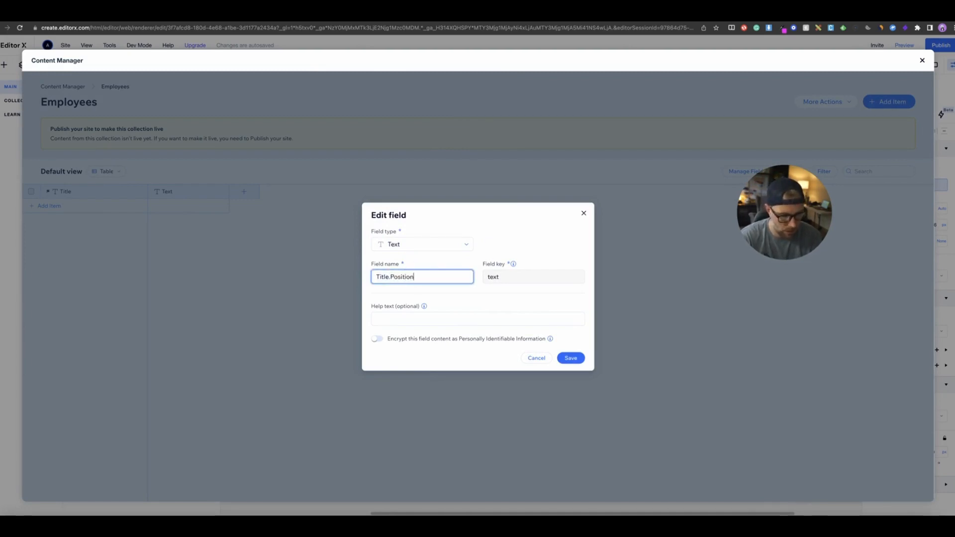
pyautogui.click(572, 358)
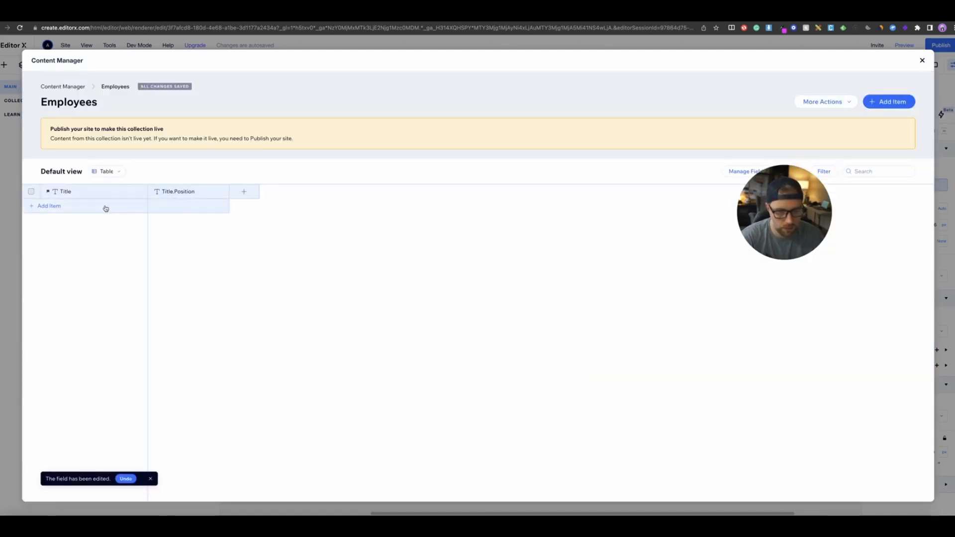
# - Add a URL field named linkedin page to the Employees collection
pyautogui.click(244, 192)
pyautogui.click(418, 252)
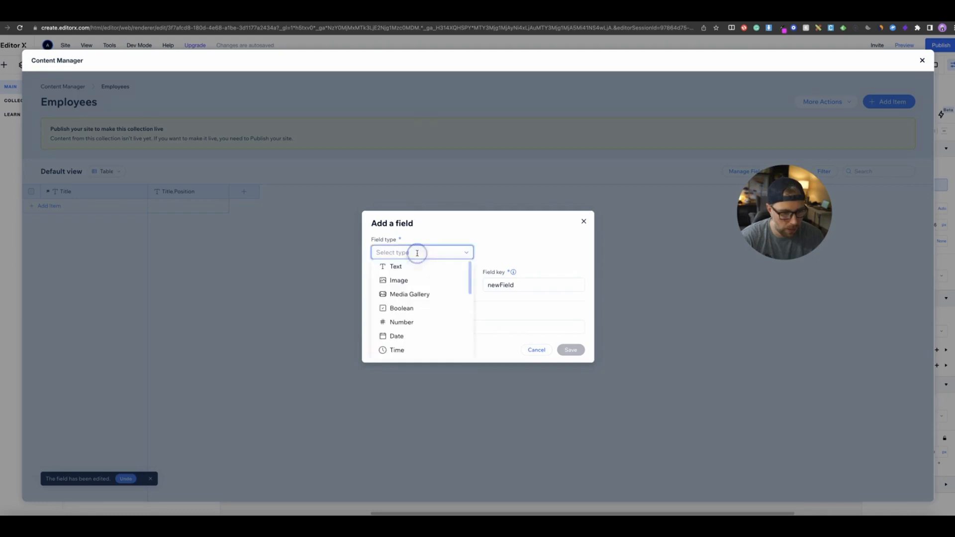
pyautogui.scroll(-3, 416, 268)
pyautogui.click(408, 337)
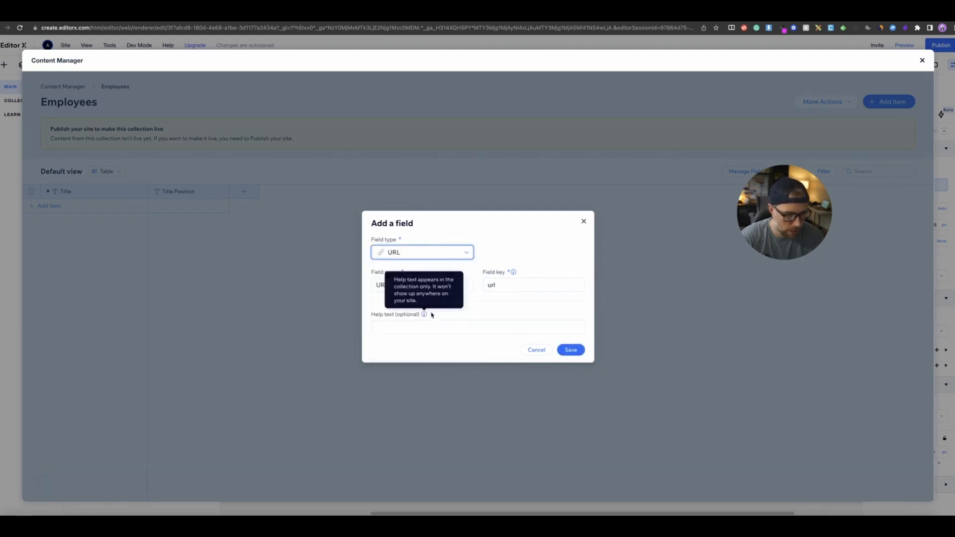
pyautogui.doubleClick(380, 284)
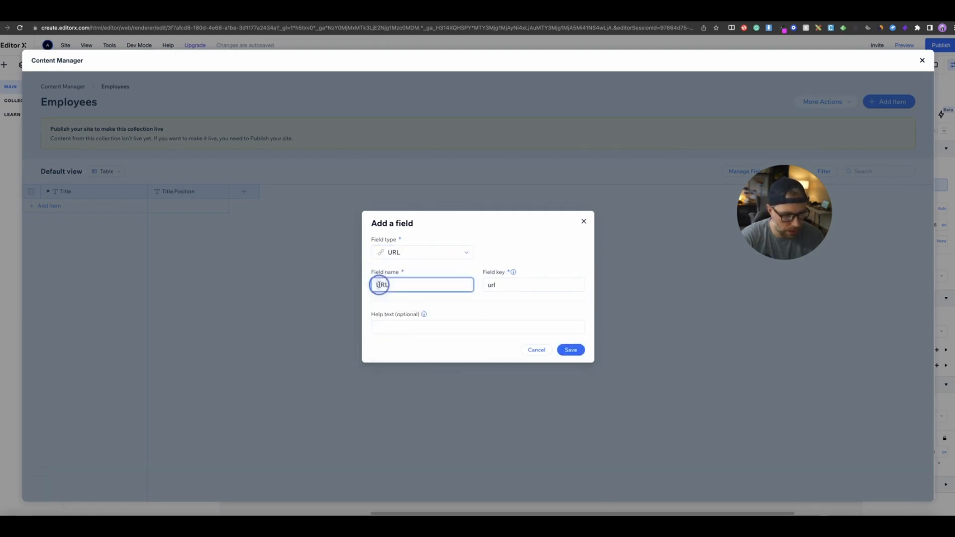
pyautogui.write('loink')
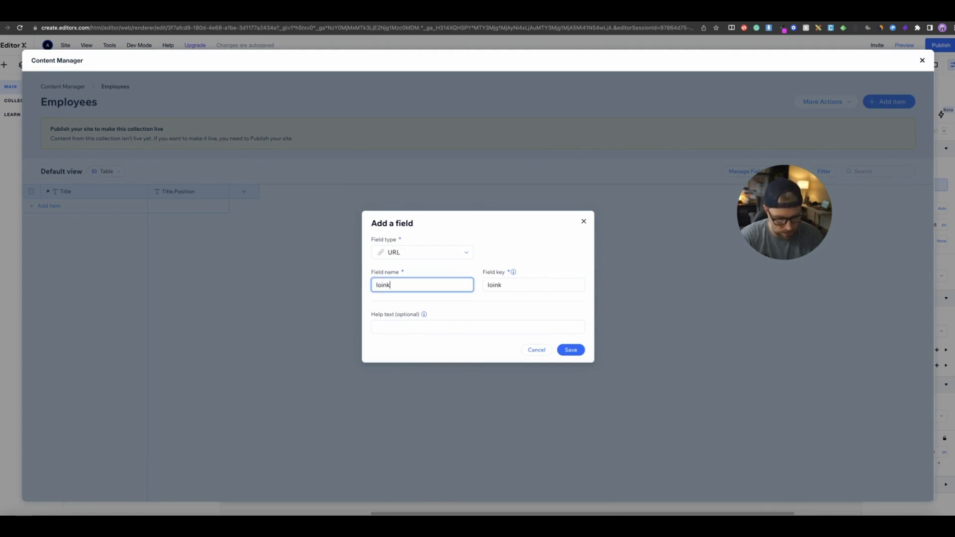
pyautogui.write('inked in page')
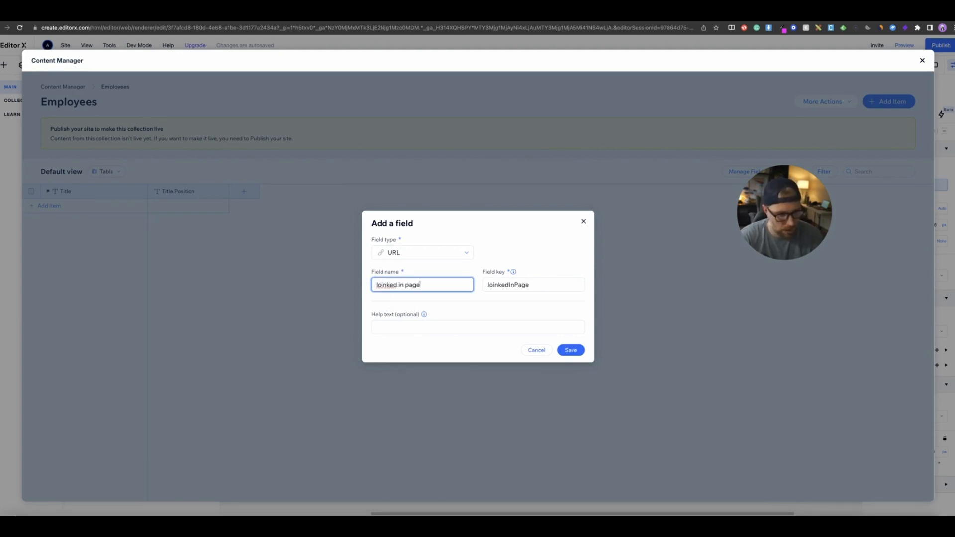
pyautogui.click(381, 285)
pyautogui.press('BackSpace')
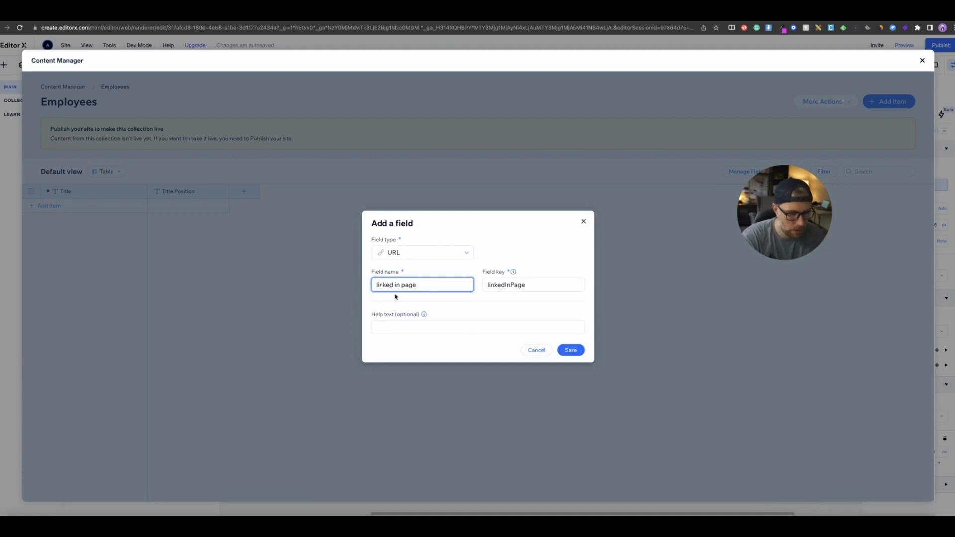
pyautogui.click(397, 287)
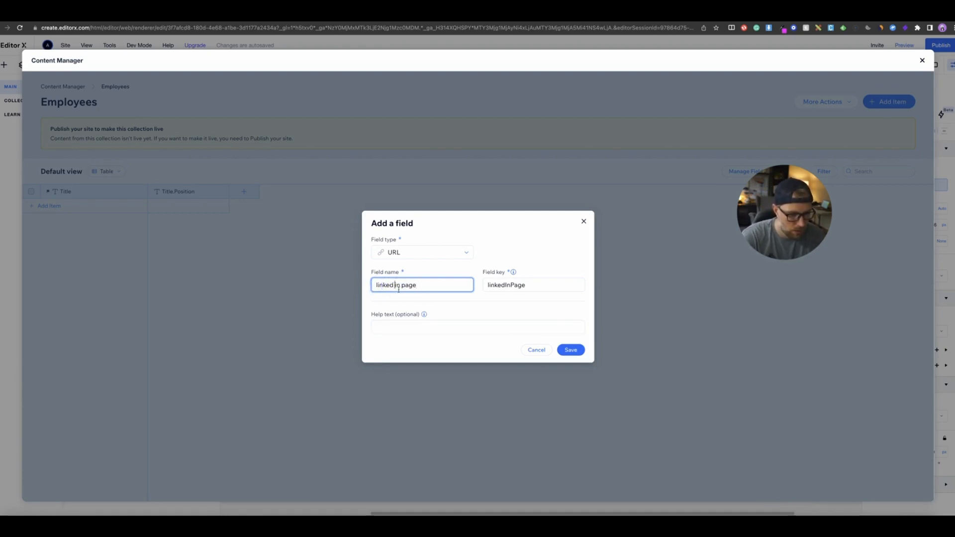
pyautogui.press('Delete')
pyautogui.press('Return')
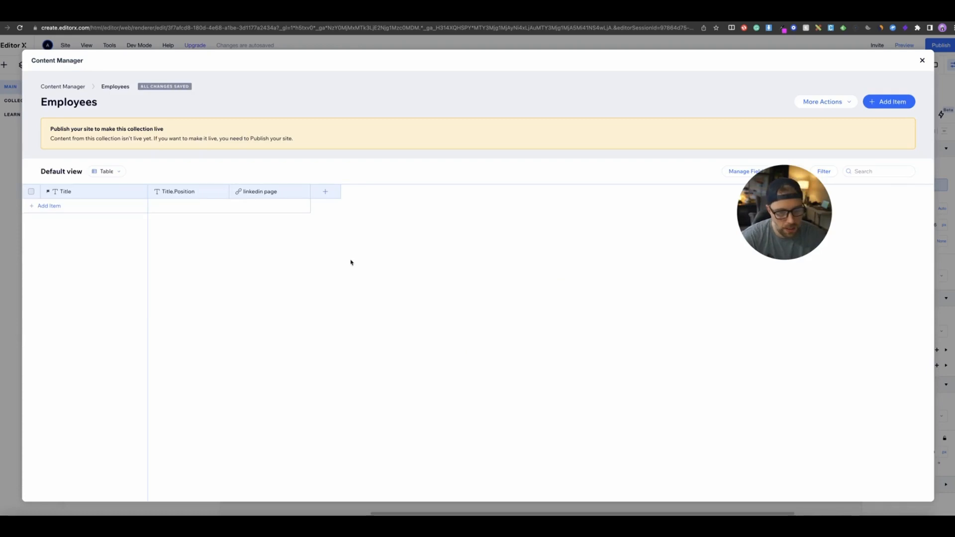
# - Add an Image field named Photo to the collection
pyautogui.click(326, 191)
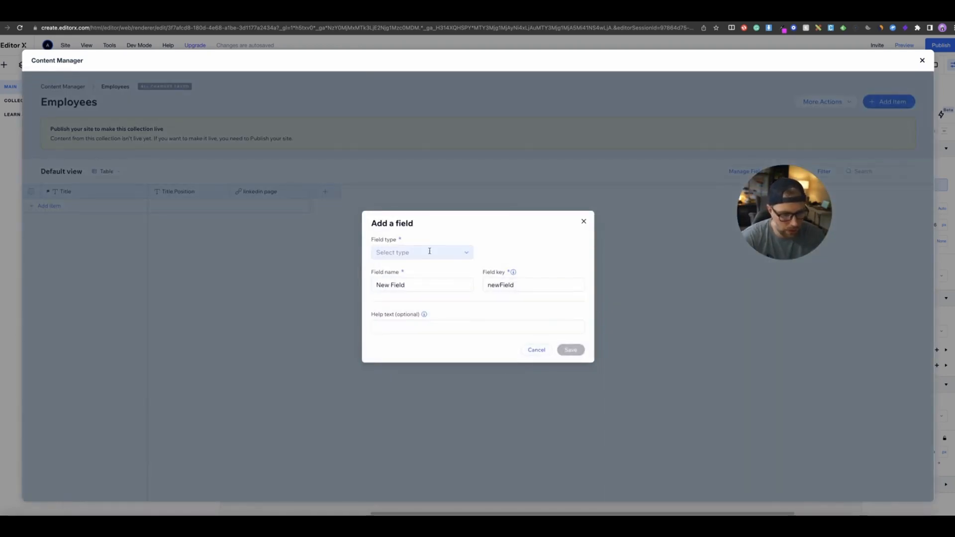
pyautogui.click(430, 251)
pyautogui.click(416, 281)
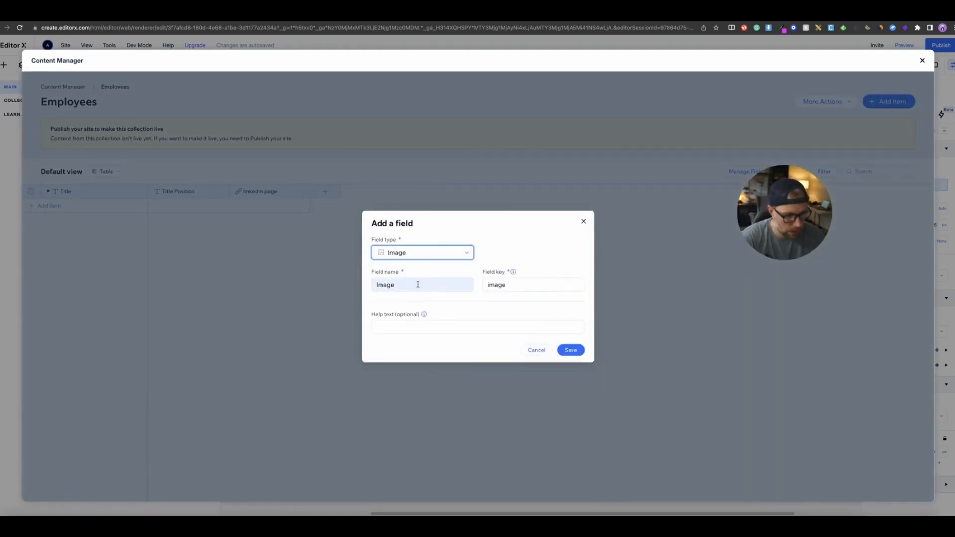
pyautogui.click(404, 283)
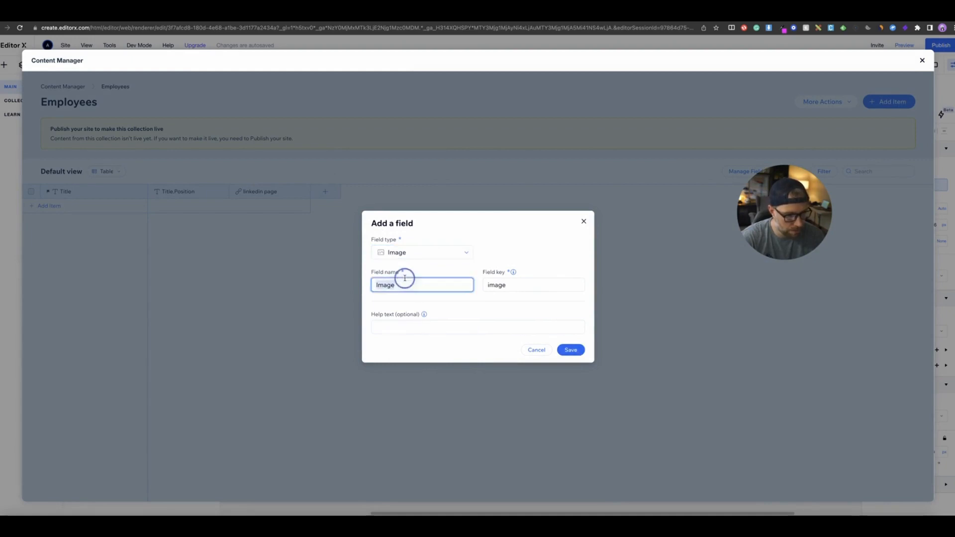
pyautogui.doubleClick(404, 283)
pyautogui.write('Photo')
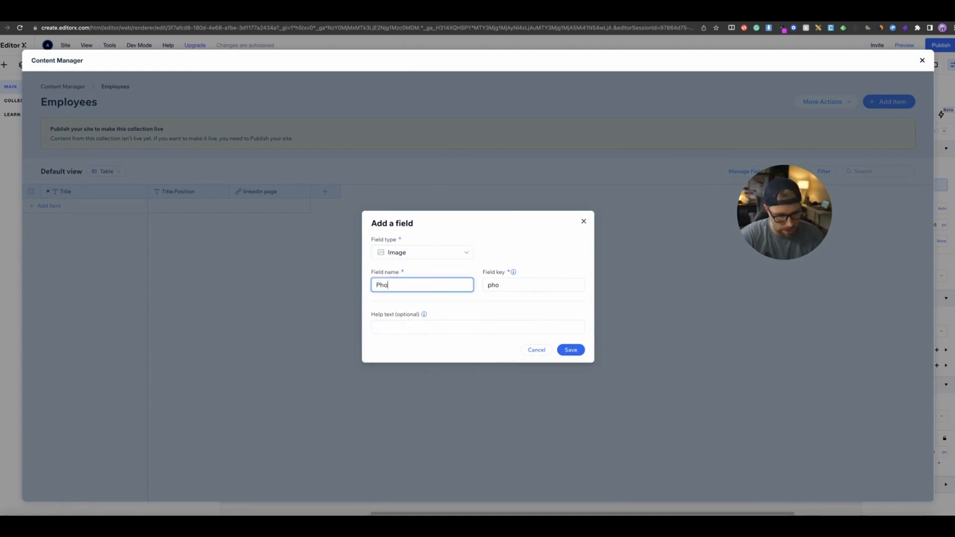
pyautogui.click(570, 349)
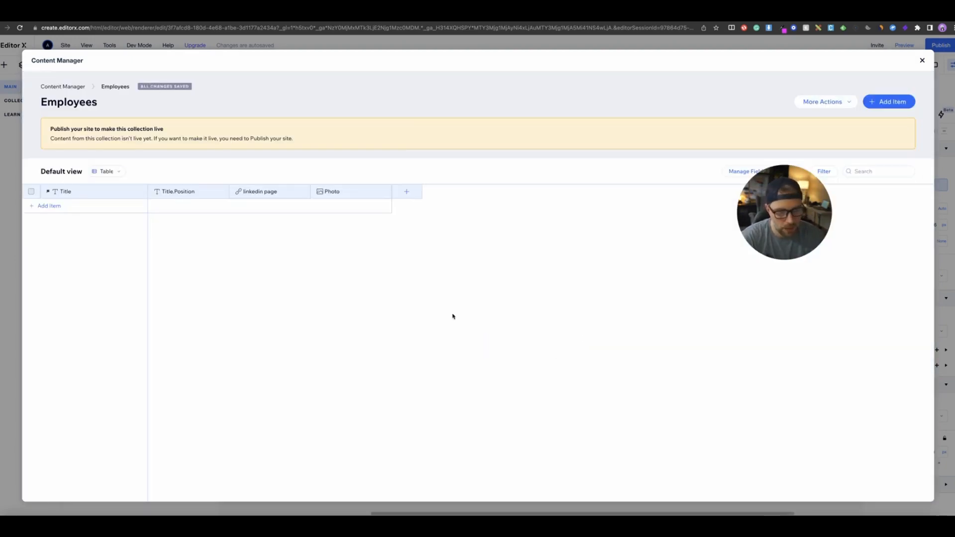
# - Rename the Title field to name
pyautogui.click(79, 192)
pyautogui.click(99, 211)
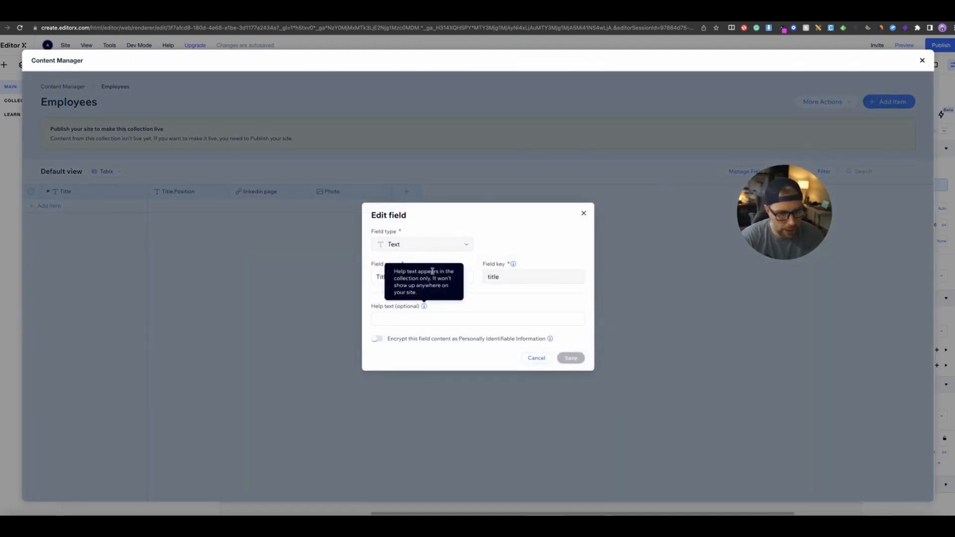
pyautogui.doubleClick(379, 277)
pyautogui.write('amn')
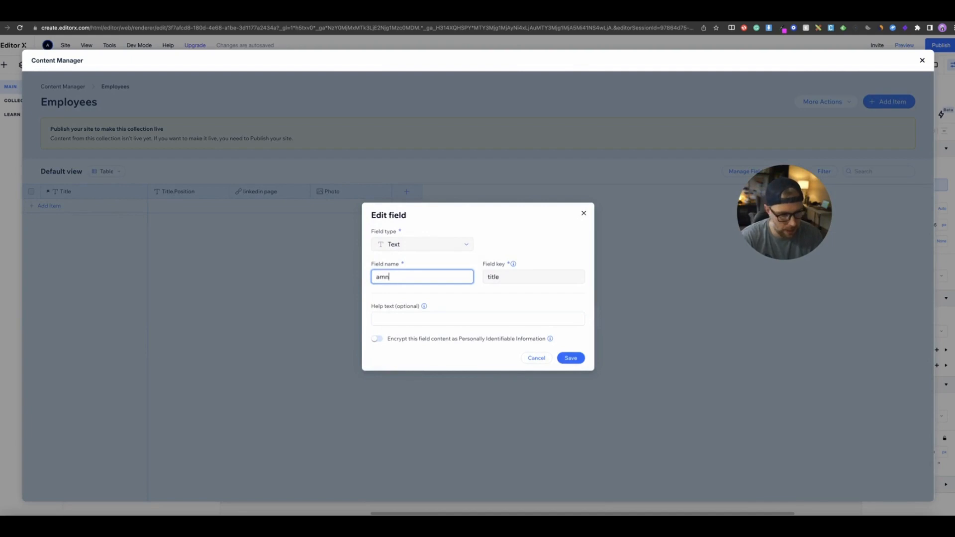
pyautogui.press('BackSpace')
pyautogui.press('BackSpace')
pyautogui.press('BackSpace')
pyautogui.write('nae')
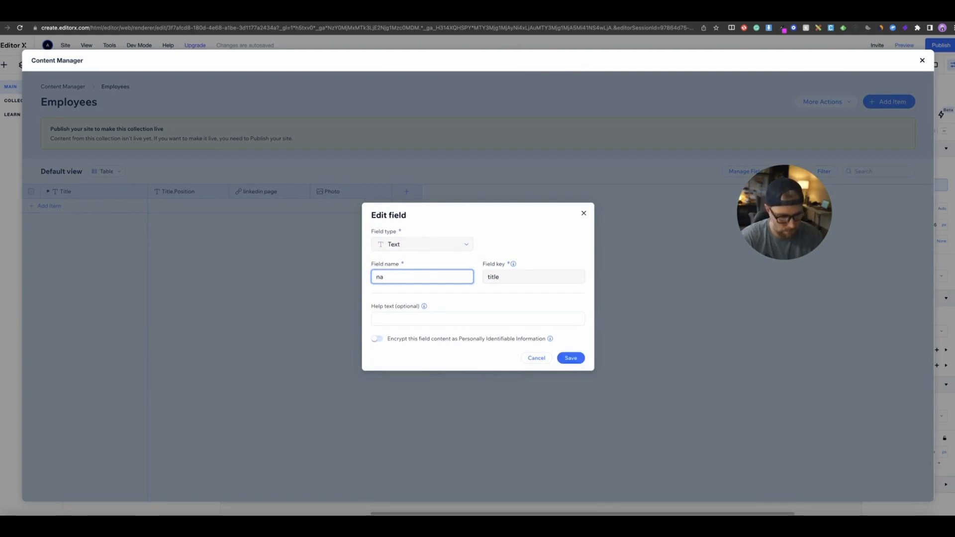
pyautogui.click(570, 359)
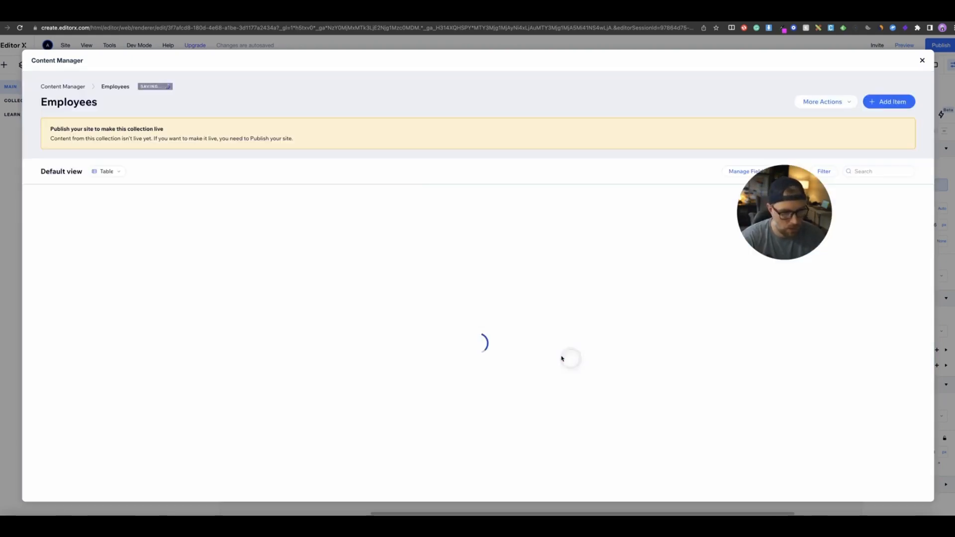
# - Add a new item with an employee's name and the position CEO
pyautogui.click(81, 206)
pyautogui.click(73, 208)
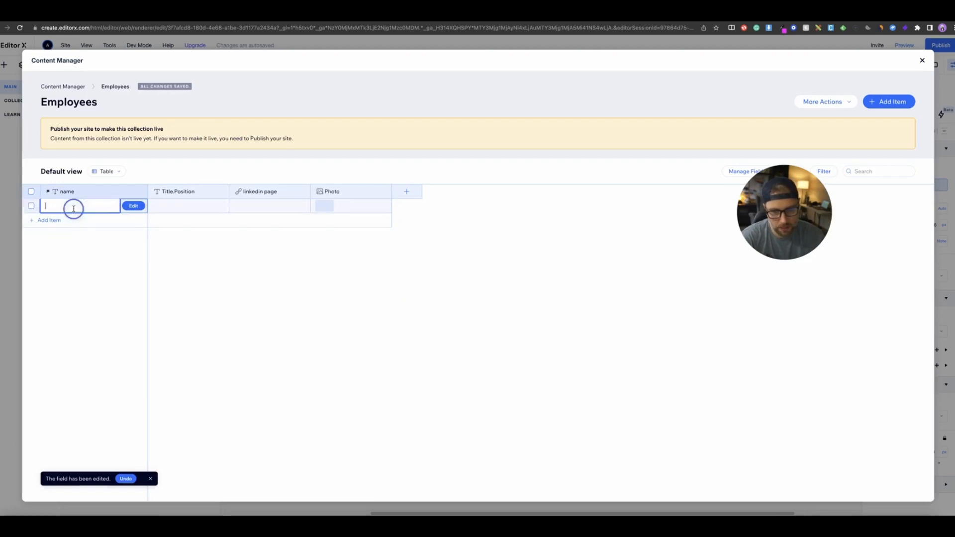
pyautogui.click(177, 205)
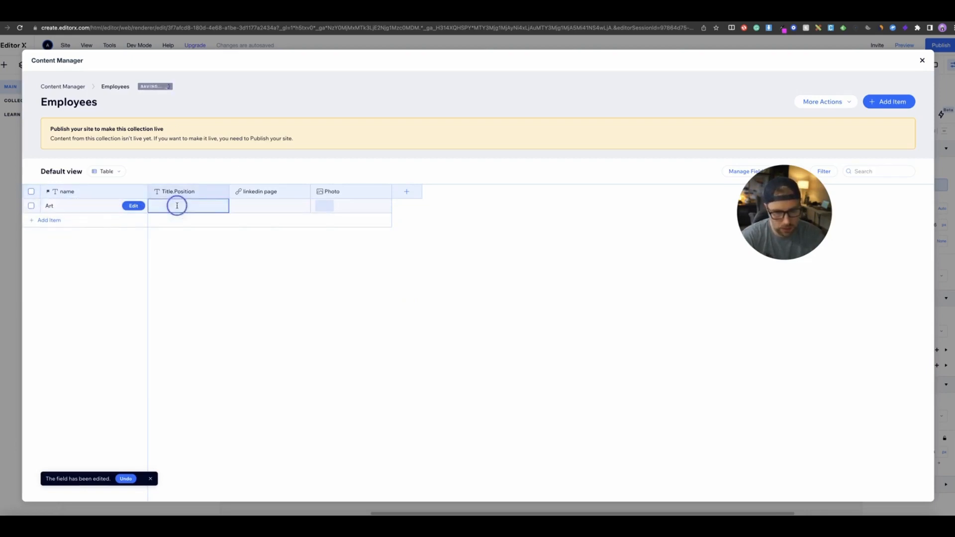
pyautogui.write('CEO')
pyautogui.press('Tab')
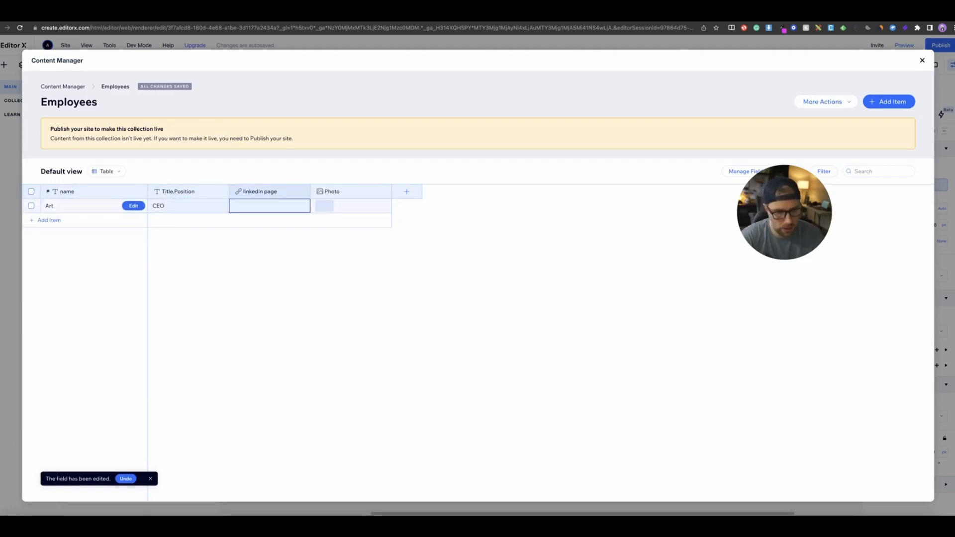
pyautogui.click(266, 205)
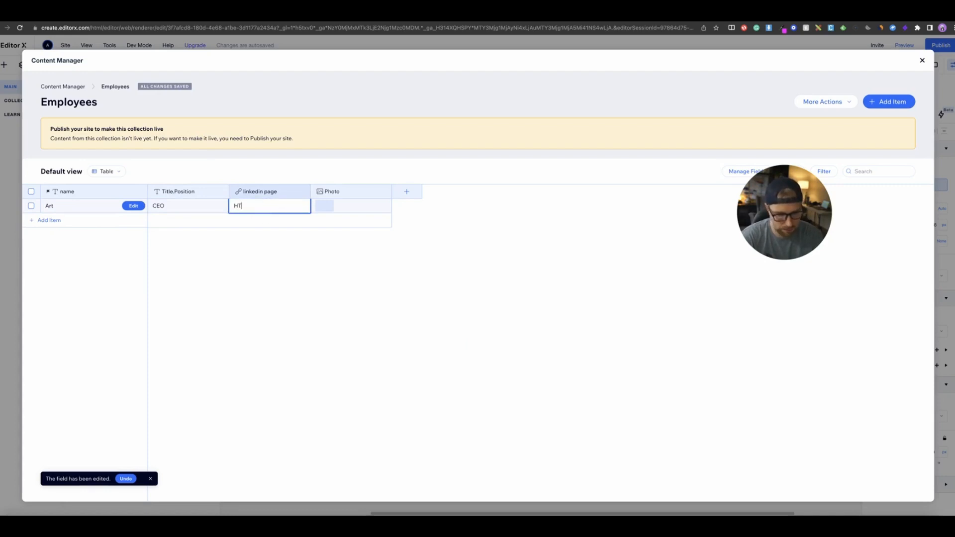
pyautogui.write('HTT')
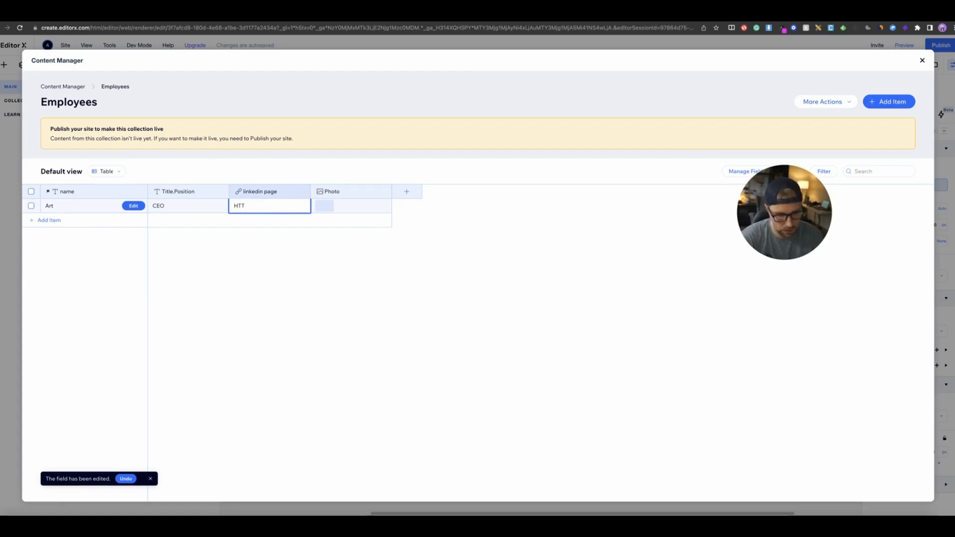
pyautogui.write('SPS:/')
pyautogui.press('Return')
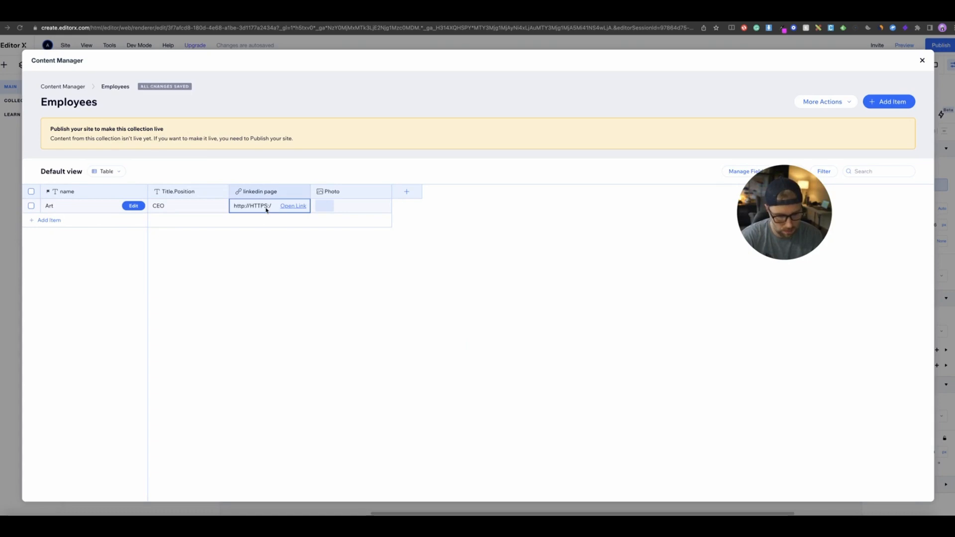
pyautogui.click(254, 206)
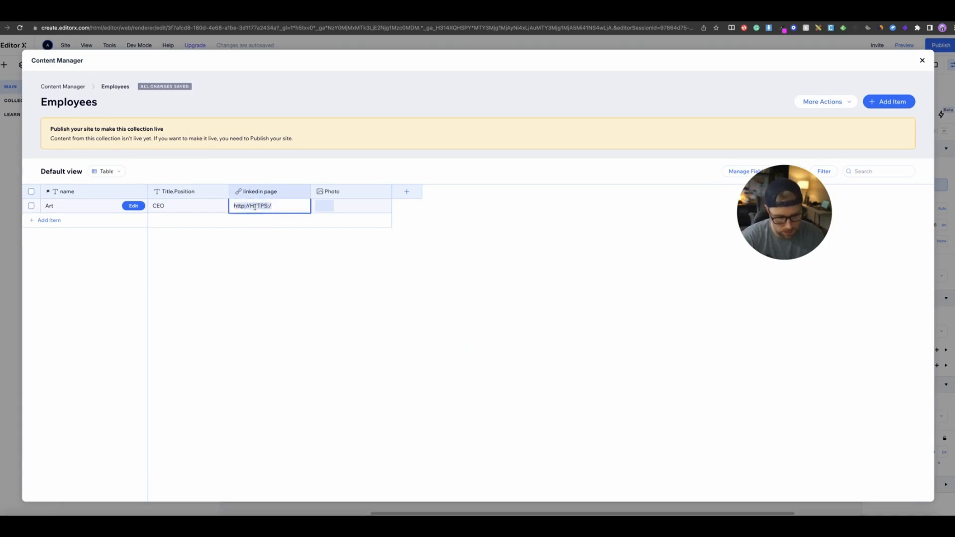
pyautogui.write('GOOGLE.COM')
pyautogui.press('Tab')
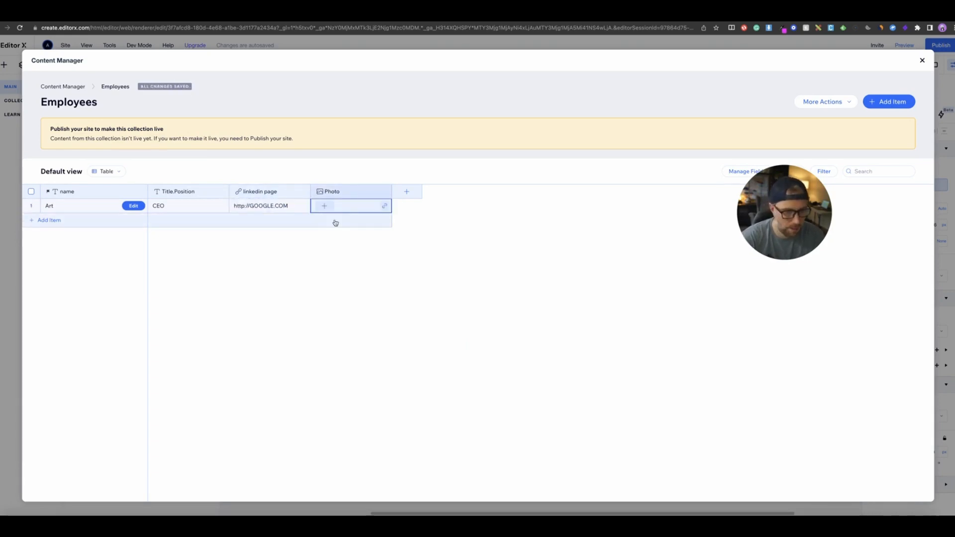
# - Set the item's Photo to a stock image from Media from Wix and close the Content Manager
pyautogui.click(326, 209)
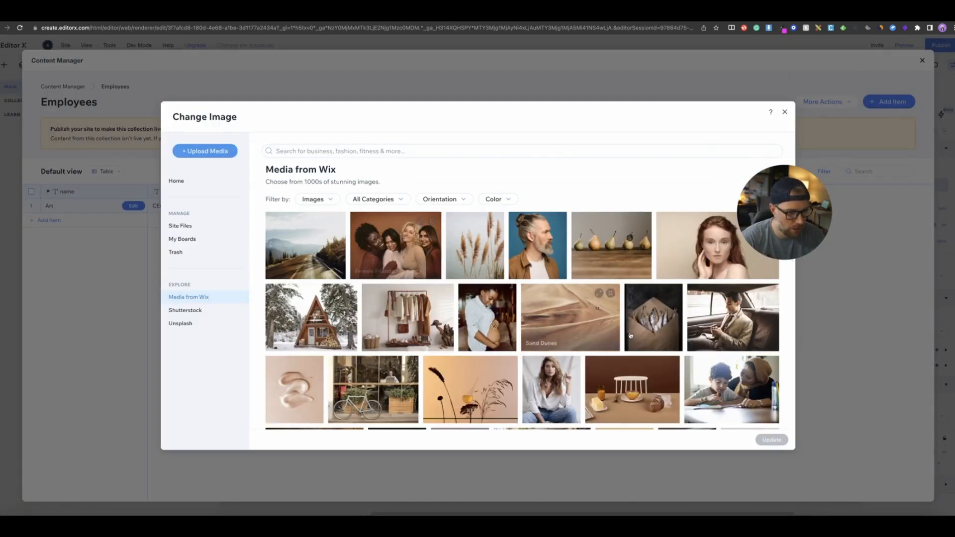
pyautogui.click(719, 309)
pyautogui.click(772, 441)
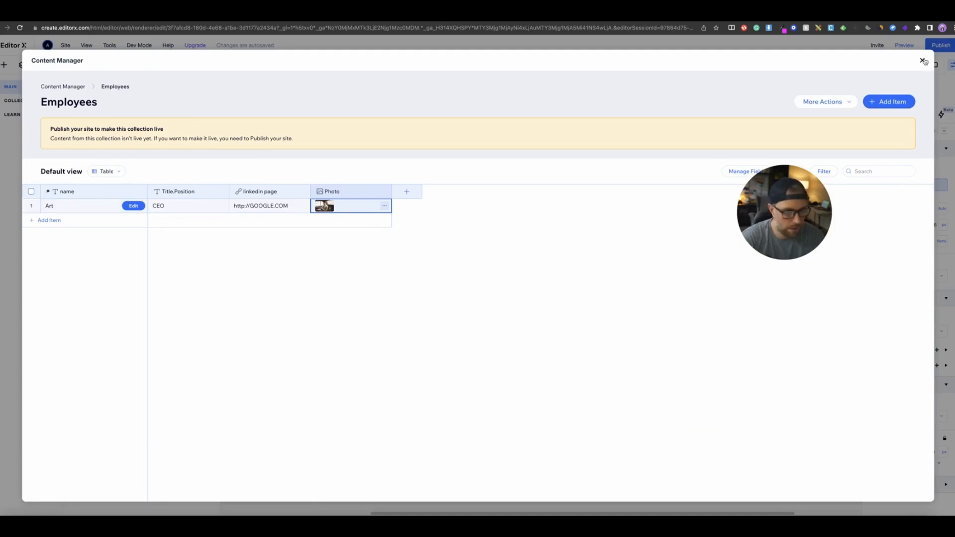
pyautogui.click(923, 61)
# - Add a Repeater to the empty section and move it up toward the header
pyautogui.click(314, 245)
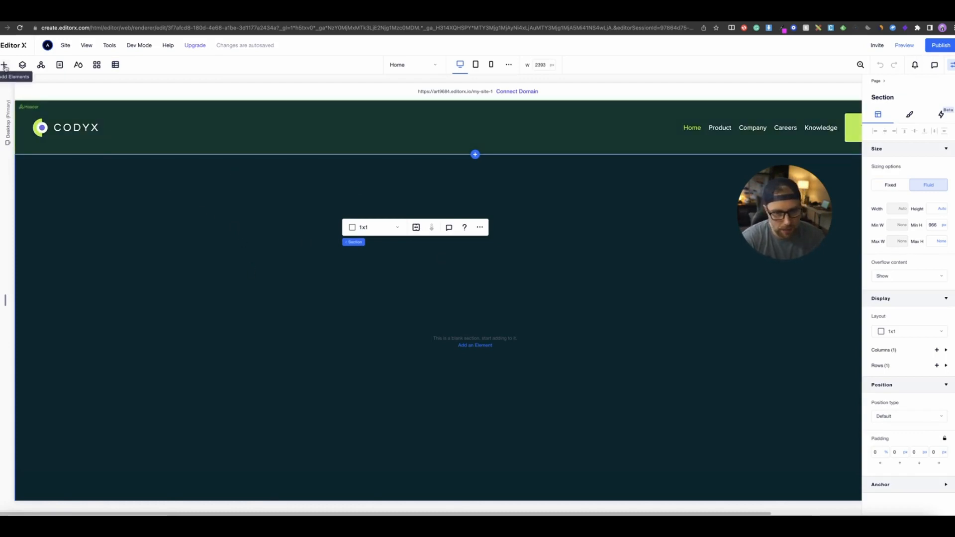
pyautogui.click(4, 65)
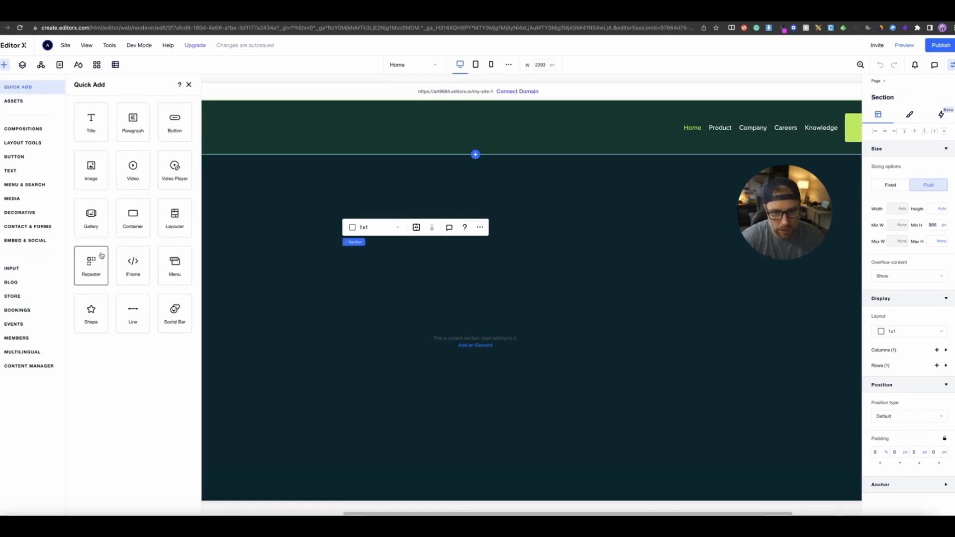
pyautogui.moveTo(93, 260); pyautogui.dragTo(98, 262)
pyautogui.click(474, 351)
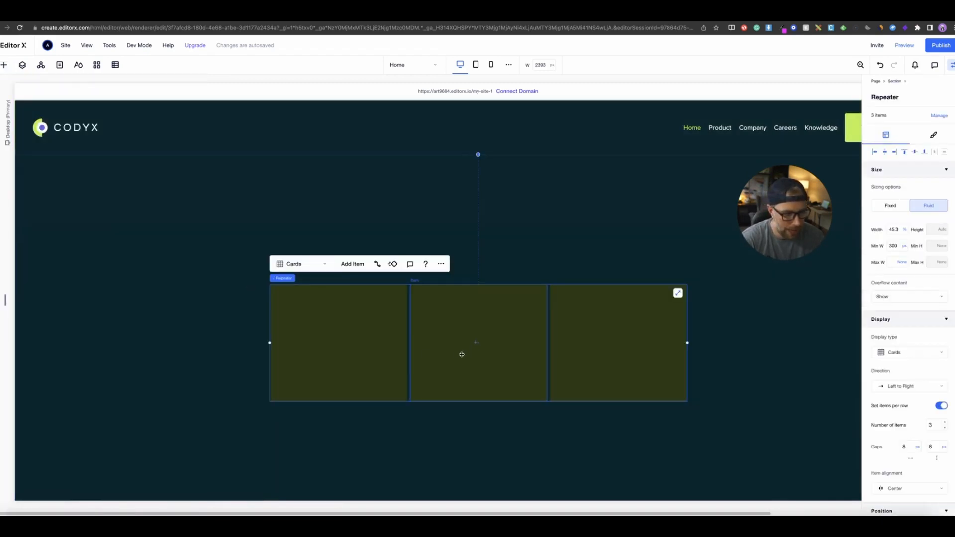
pyautogui.moveTo(441, 348); pyautogui.dragTo(435, 285)
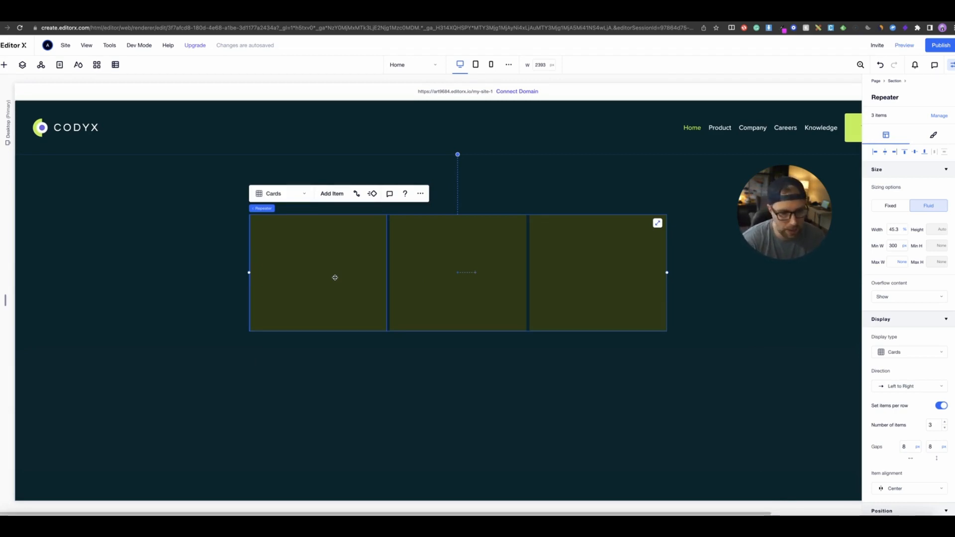
# - Open the Employees collection from the site's collections to review its item, then close it
pyautogui.click(115, 65)
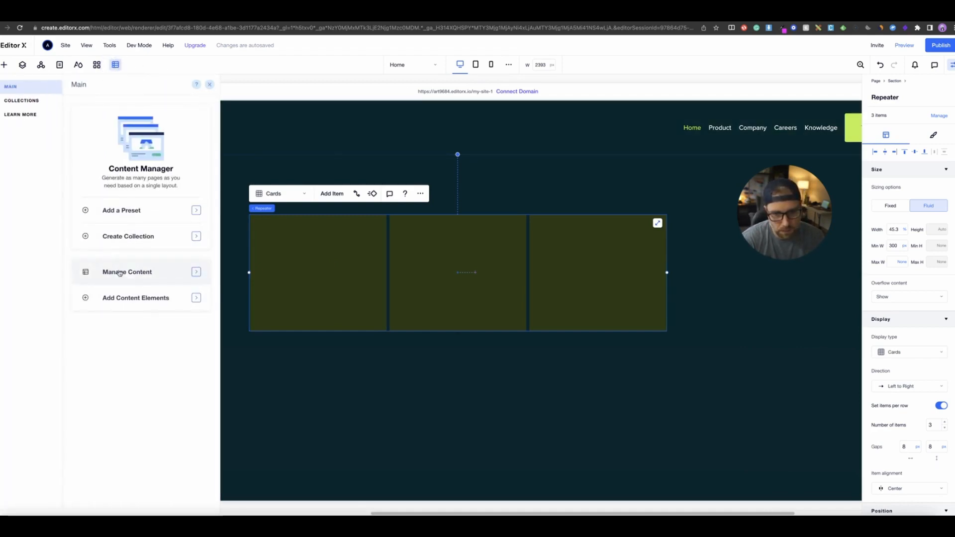
pyautogui.click(127, 273)
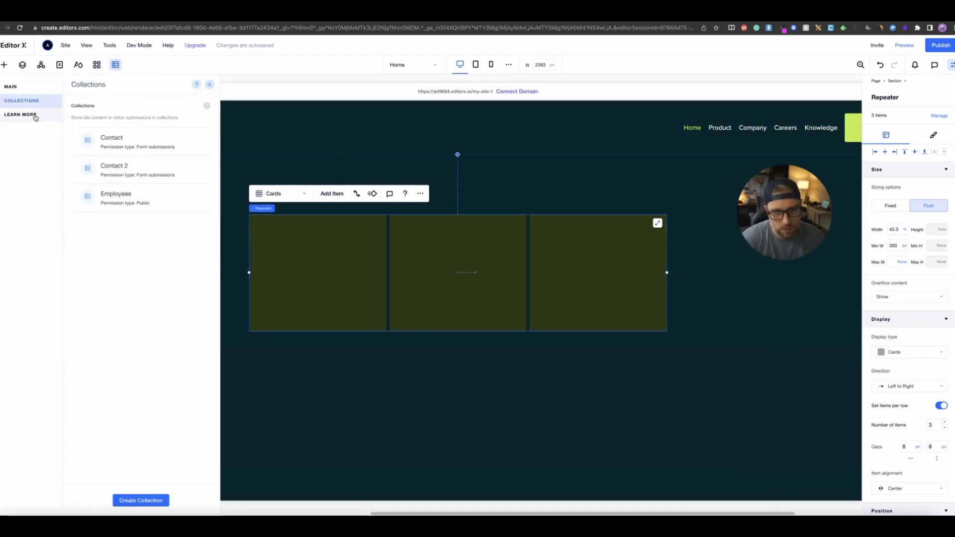
pyautogui.click(120, 199)
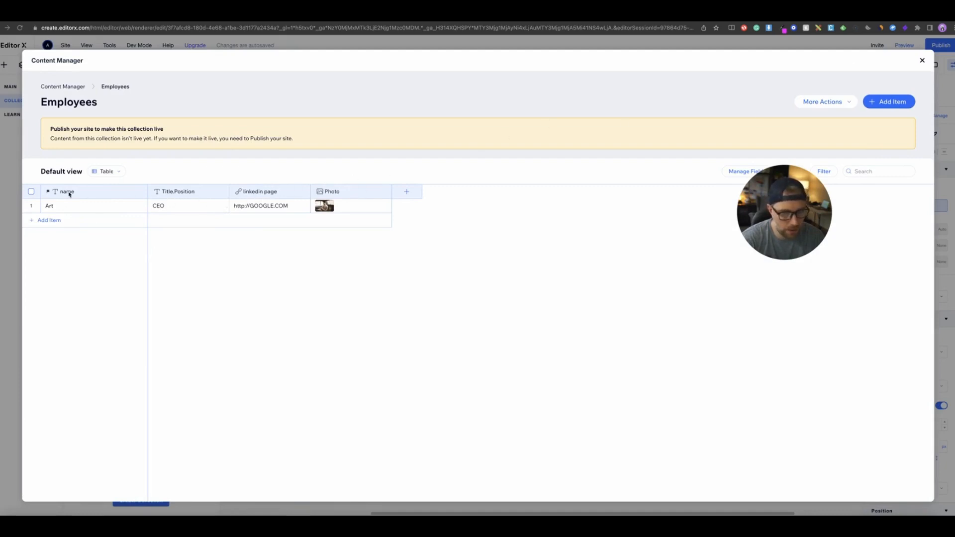
pyautogui.moveTo(262, 192); pyautogui.dragTo(450, 195)
pyautogui.click(921, 61)
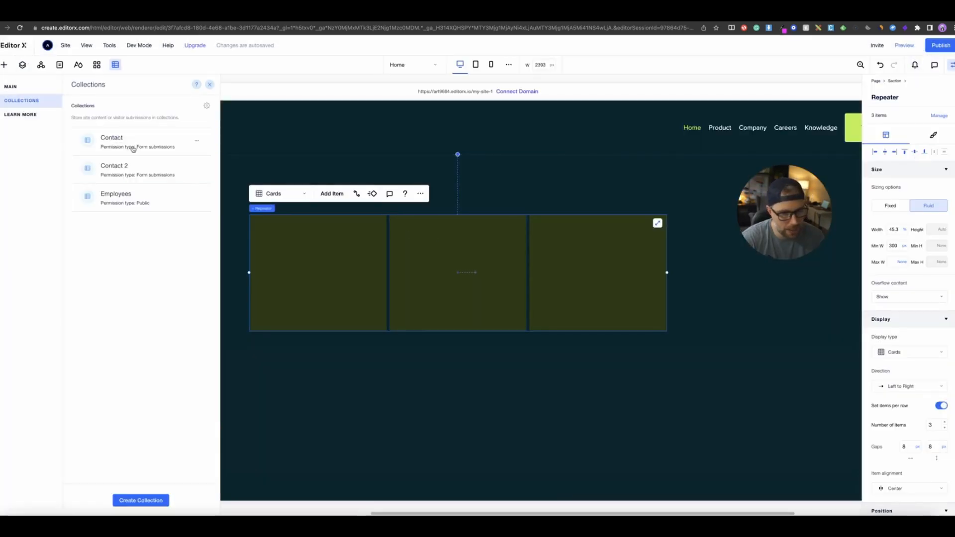
# - Add a Title text element and place it inside the repeater's first item
pyautogui.click(4, 64)
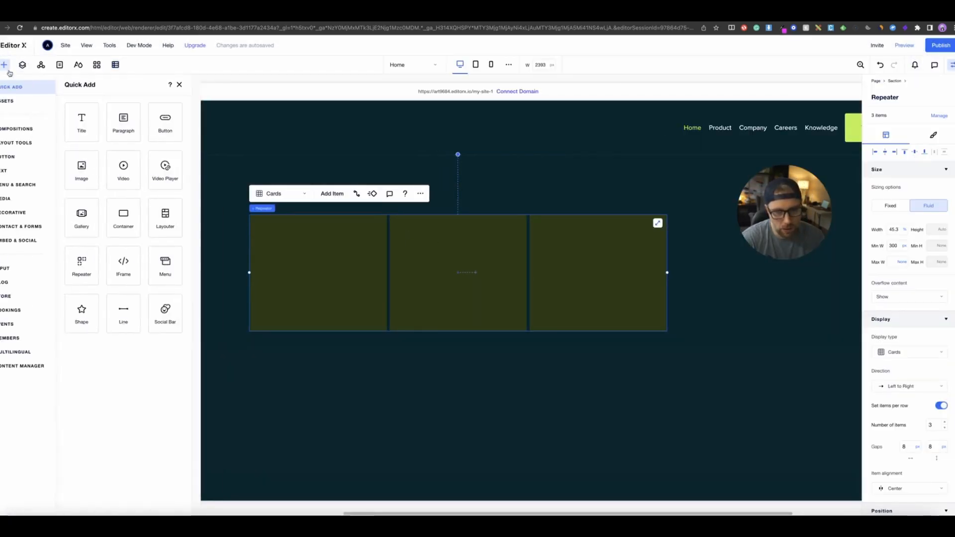
pyautogui.click(88, 127)
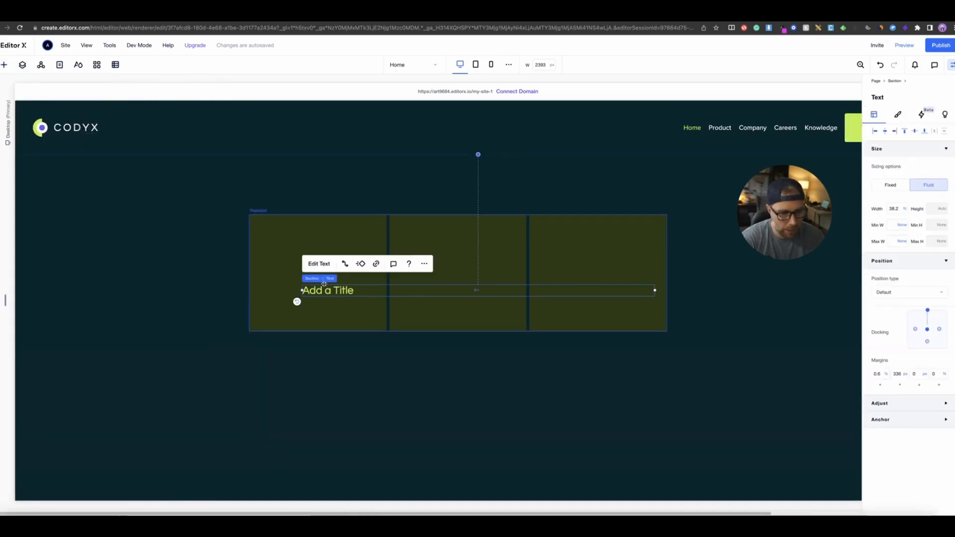
pyautogui.moveTo(325, 290); pyautogui.dragTo(304, 230)
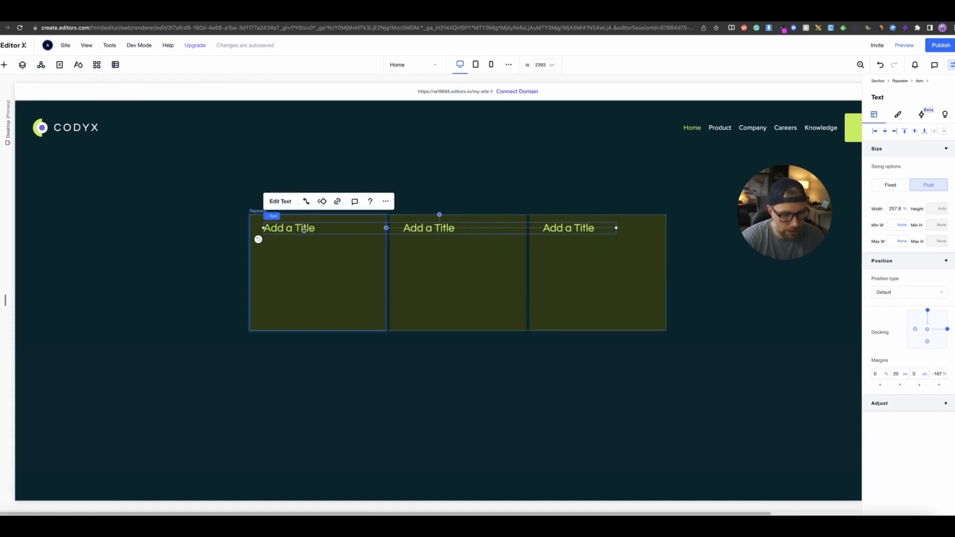
# - Connect the repeater title to data by creating a dataset from the Employees collection, named Employees dataset
pyautogui.doubleClick(309, 228)
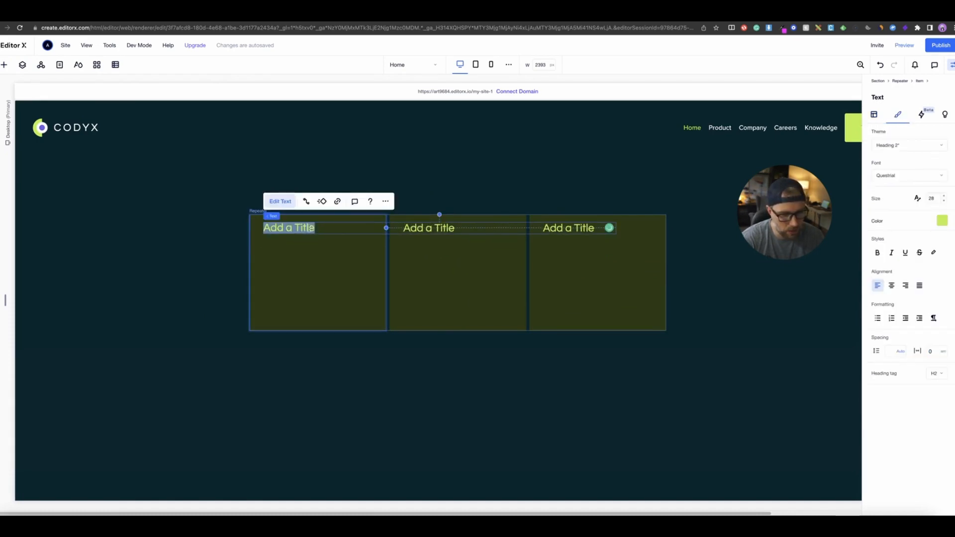
pyautogui.click(306, 202)
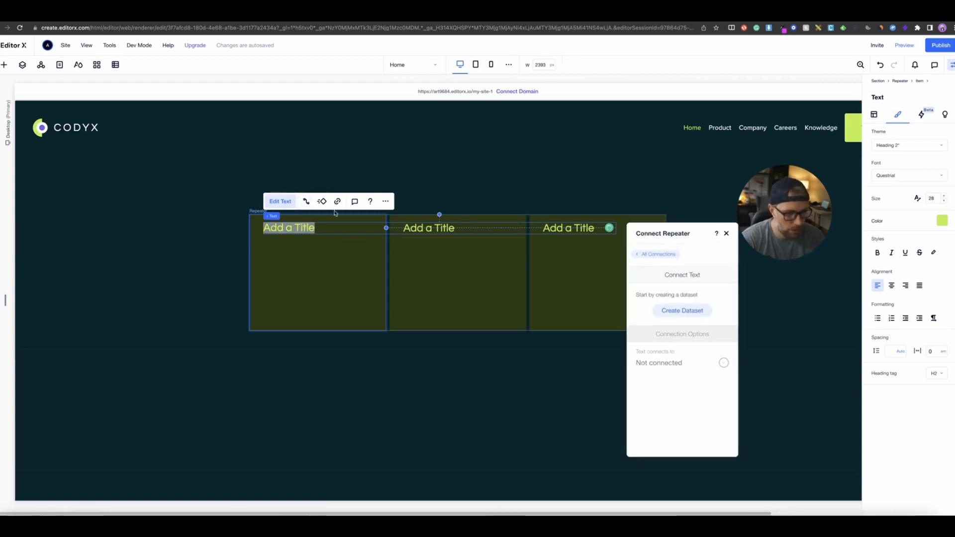
pyautogui.click(310, 248)
pyautogui.click(299, 230)
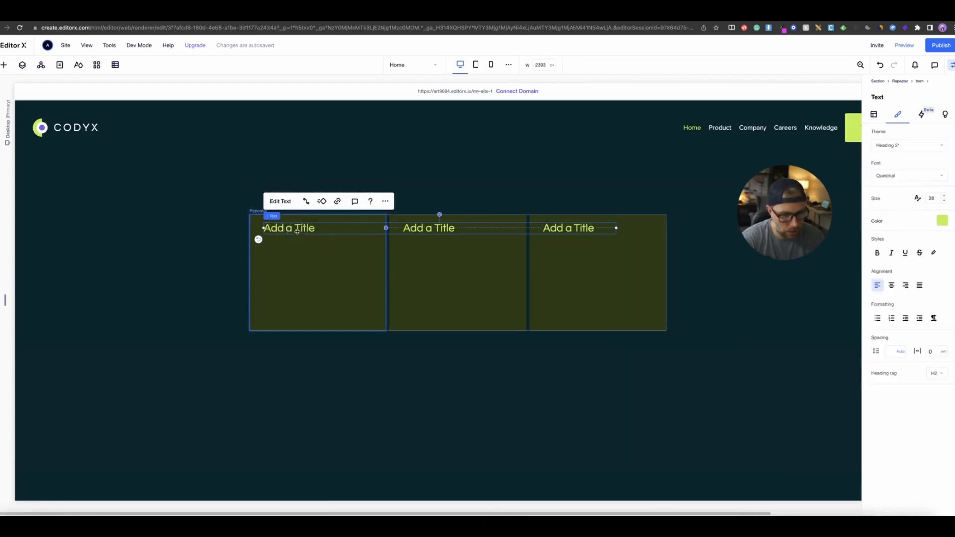
pyautogui.click(306, 202)
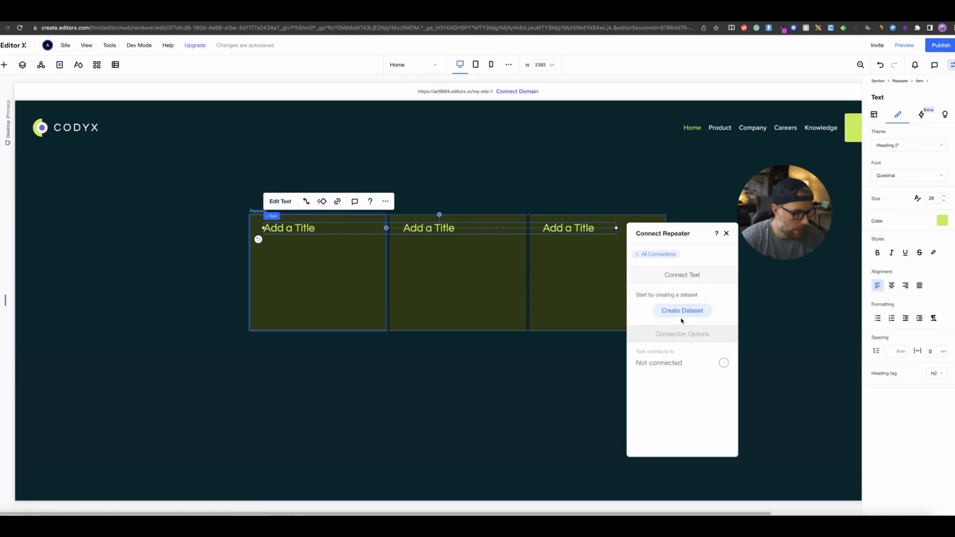
pyautogui.moveTo(692, 230); pyautogui.dragTo(503, 146)
pyautogui.click(493, 227)
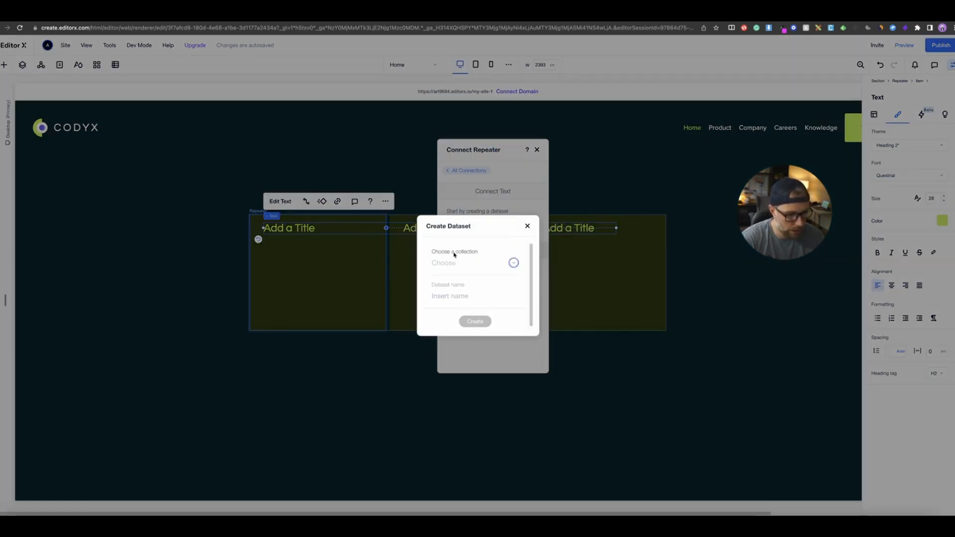
pyautogui.click(471, 263)
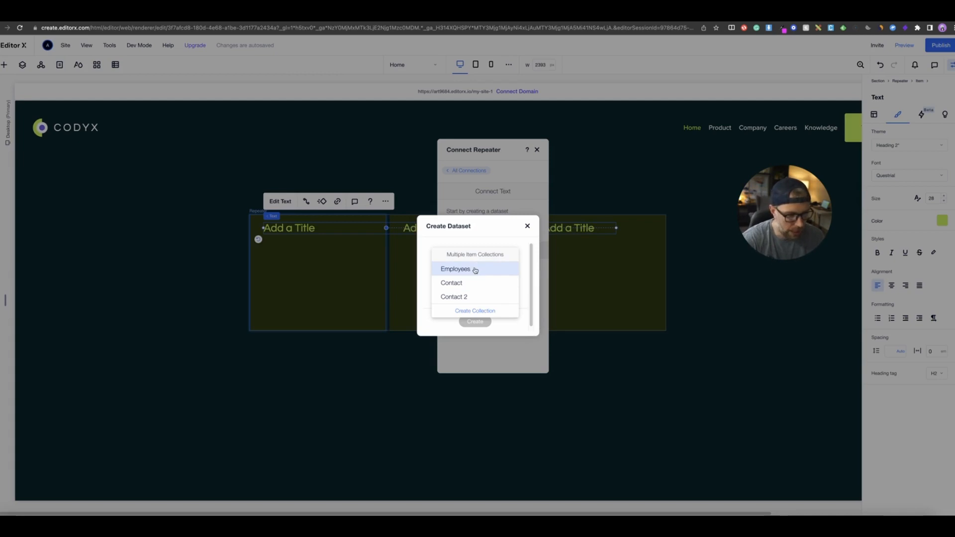
pyautogui.click(475, 269)
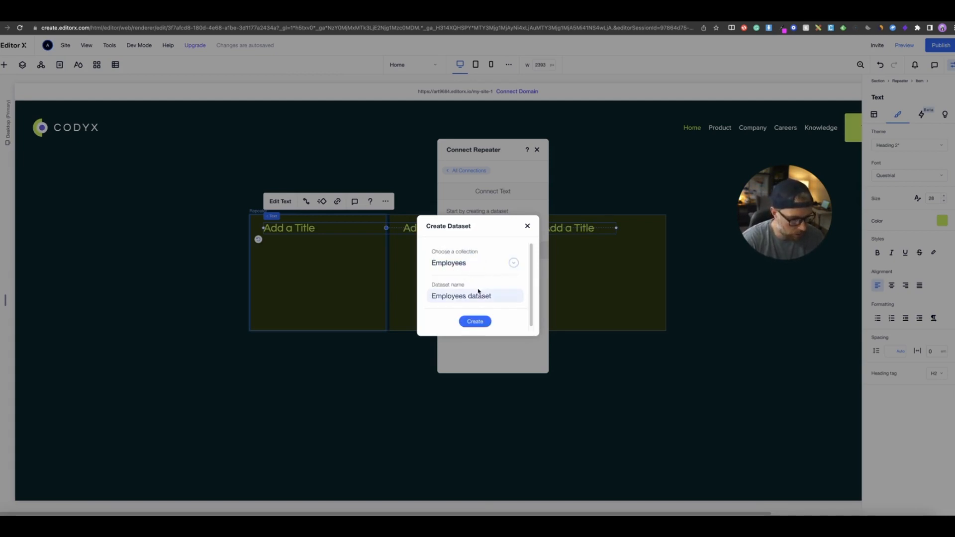
pyautogui.click(480, 315)
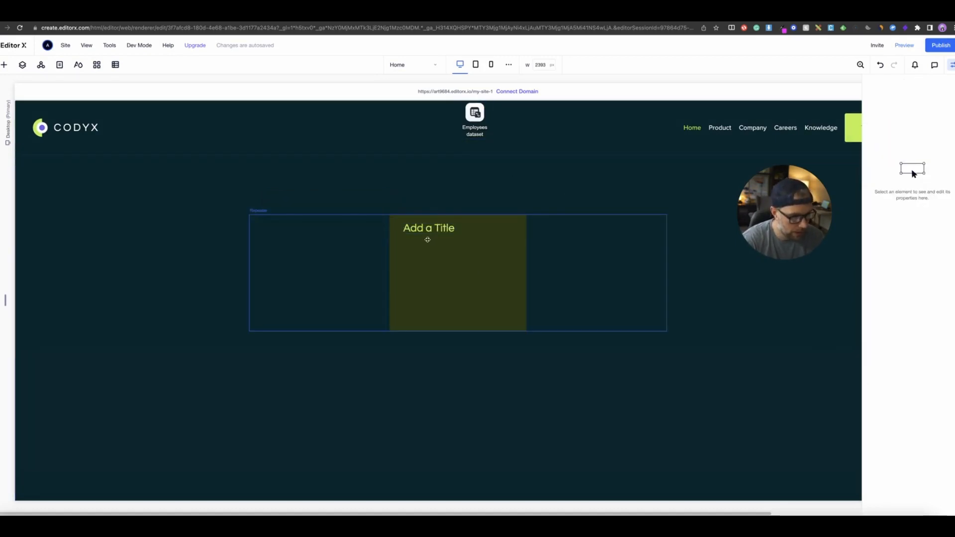
# - Connect the repeater title text to the name (Text) field of the Employees dataset
pyautogui.click(427, 240)
pyautogui.click(428, 228)
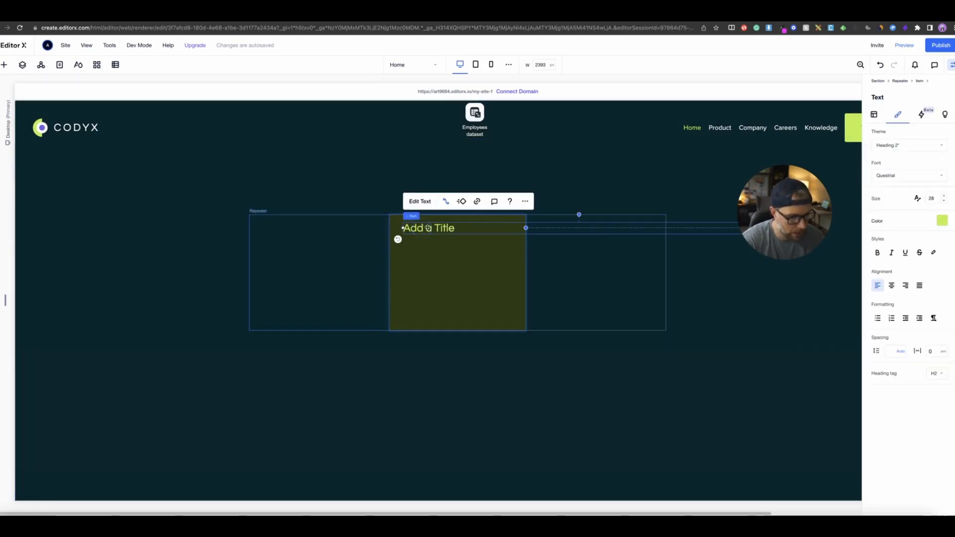
pyautogui.click(446, 203)
pyautogui.moveTo(847, 234); pyautogui.dragTo(274, 202)
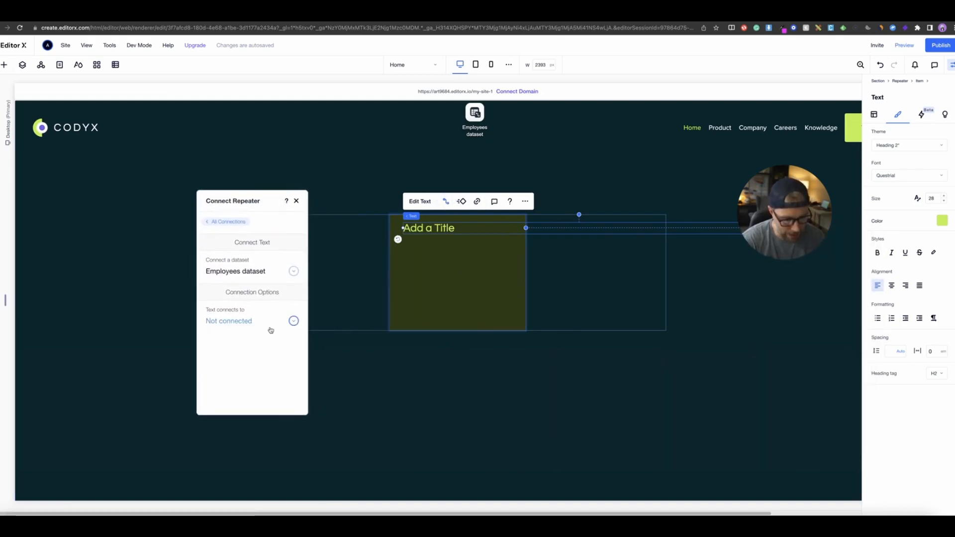
pyautogui.click(234, 321)
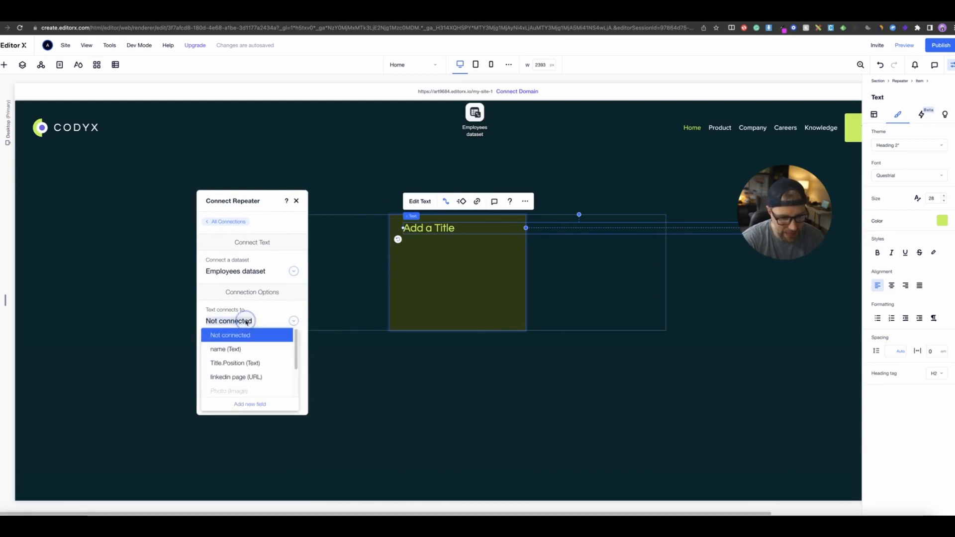
pyautogui.click(233, 350)
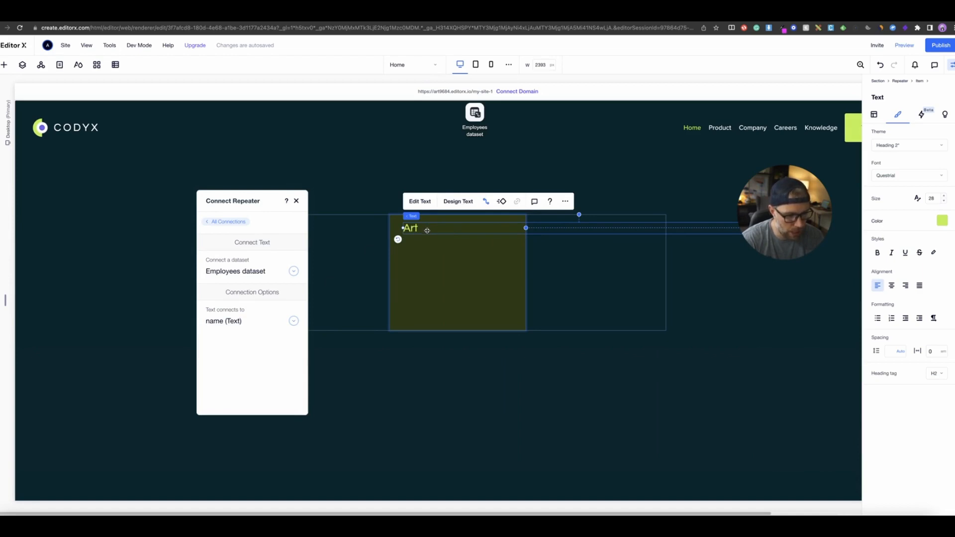
# - Narrow the connected name text so it fits within the repeater item
pyautogui.moveTo(420, 230)
pyautogui.mouseDown()
pyautogui.moveTo(296, 234)
pyautogui.moveTo(430, 231)
pyautogui.mouseUp()
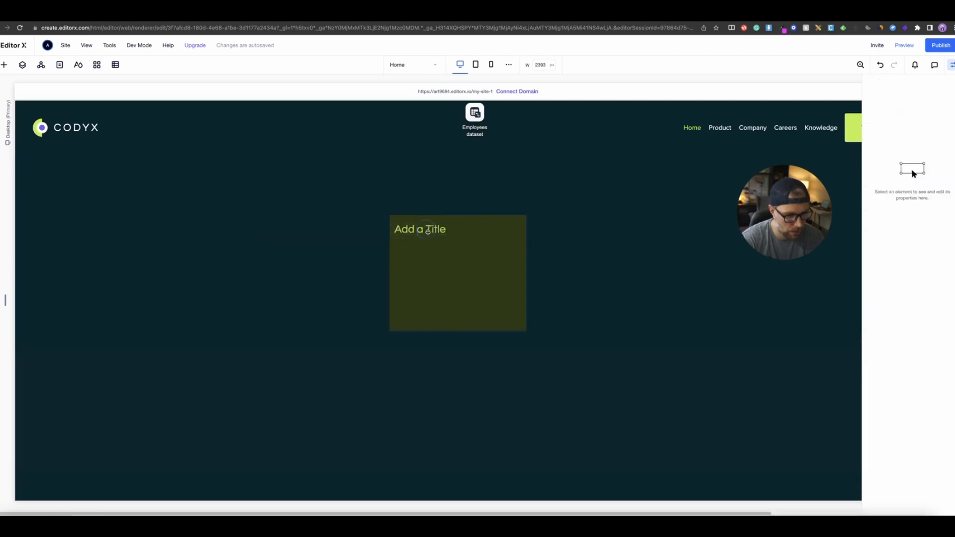
pyautogui.click(436, 256)
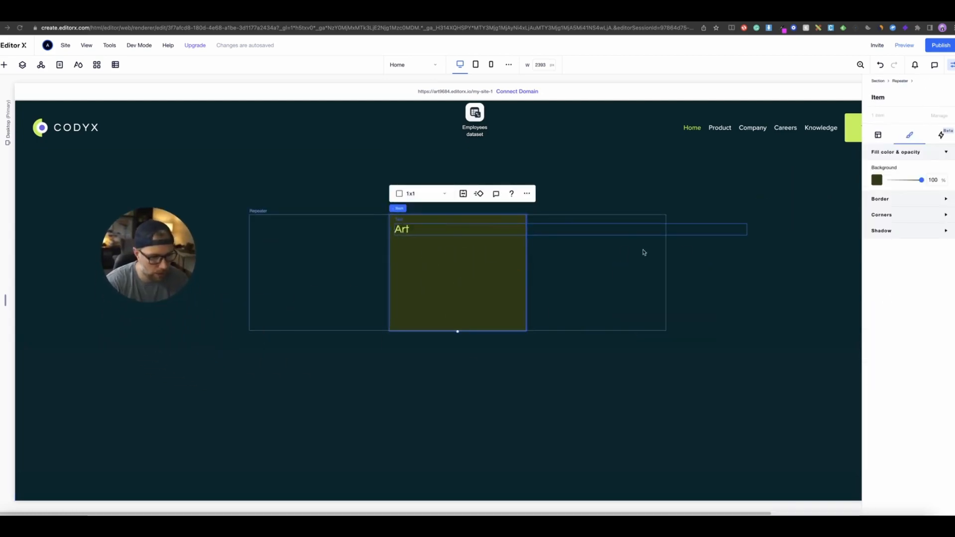
pyautogui.click(743, 229)
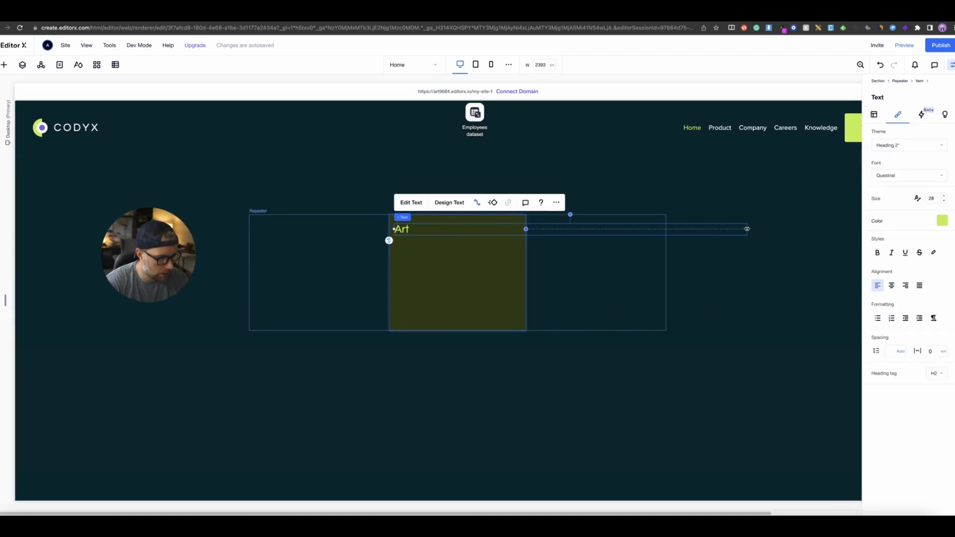
pyautogui.moveTo(747, 229); pyautogui.dragTo(503, 233)
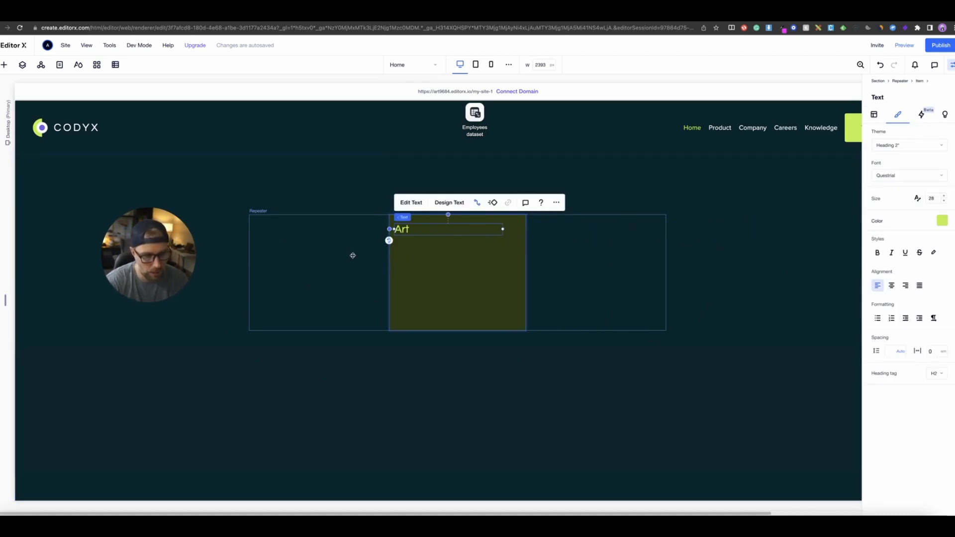
# - Move the Employees dataset icon beside the repeater and duplicate the Art item twice in its Content Manager
pyautogui.moveTo(480, 110); pyautogui.dragTo(307, 128)
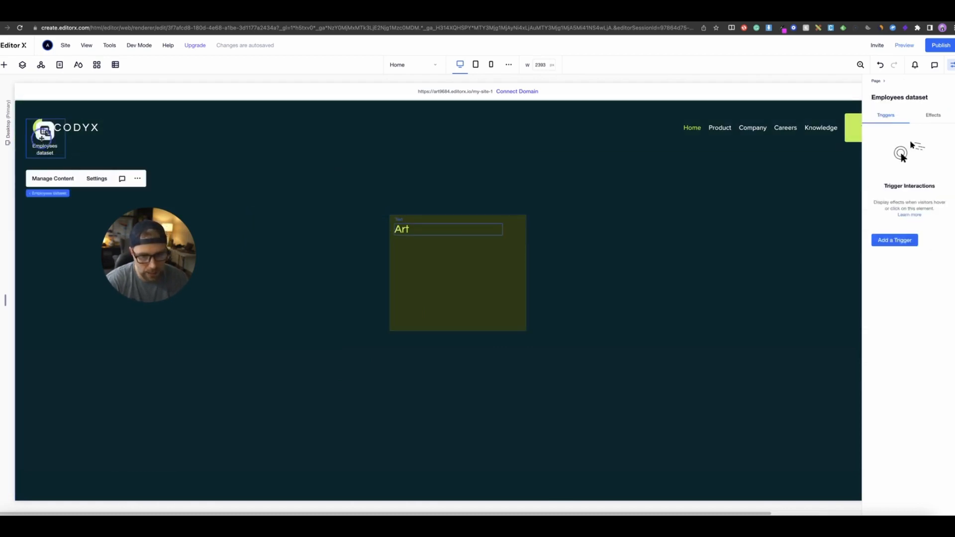
pyautogui.moveTo(43, 133); pyautogui.dragTo(279, 214)
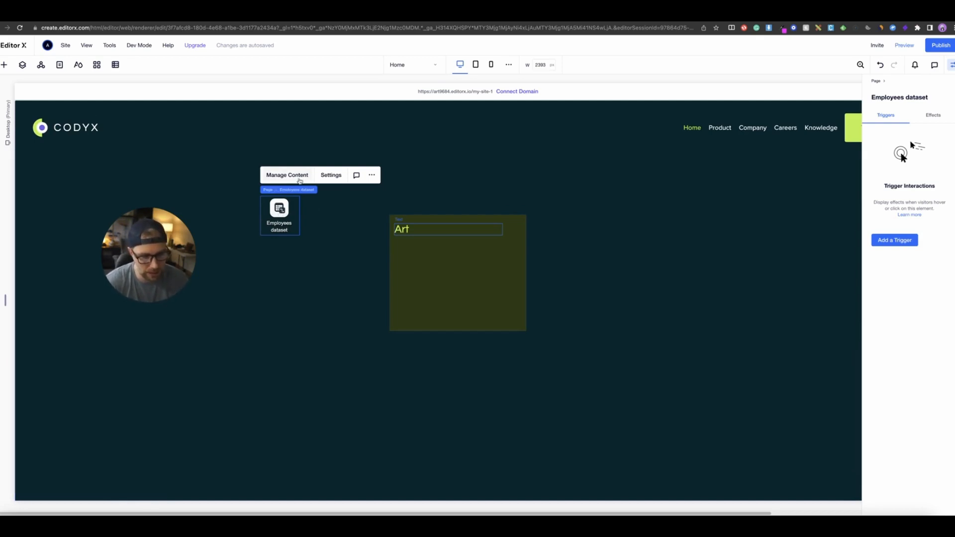
pyautogui.click(287, 175)
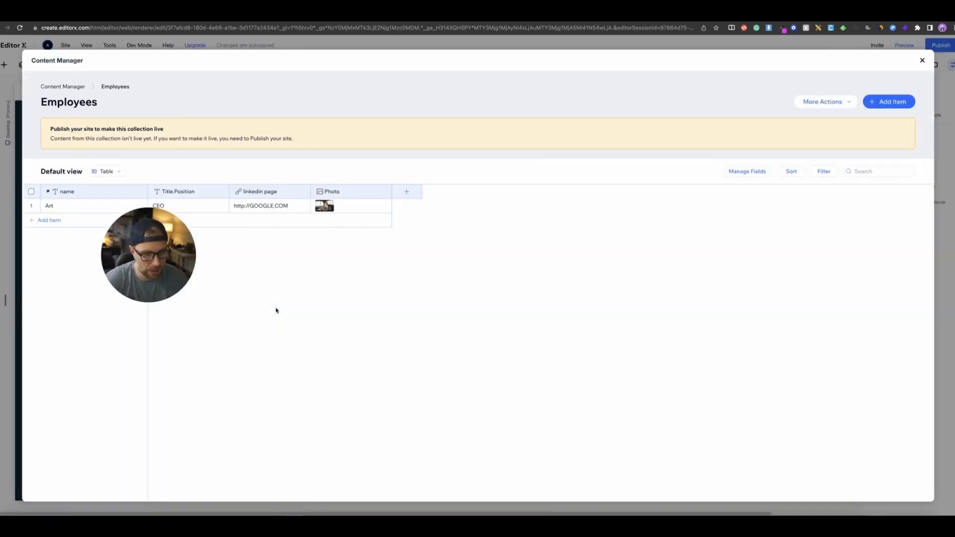
pyautogui.rightClick(83, 207)
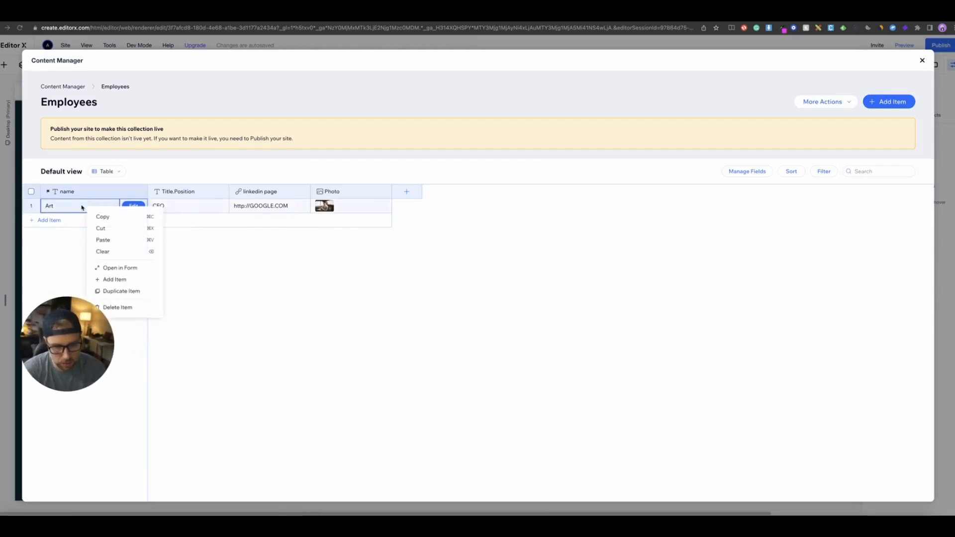
pyautogui.click(121, 291)
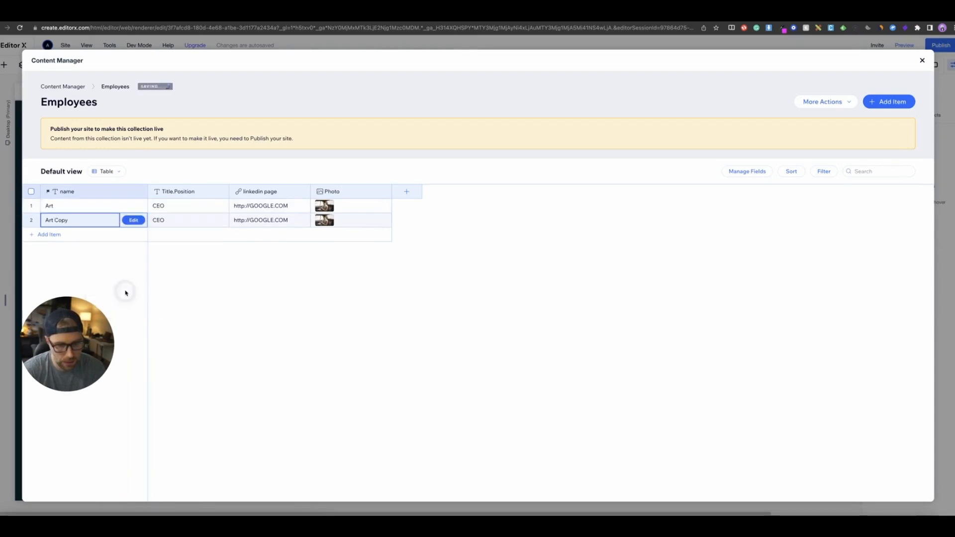
pyautogui.rightClick(85, 216)
pyautogui.click(123, 304)
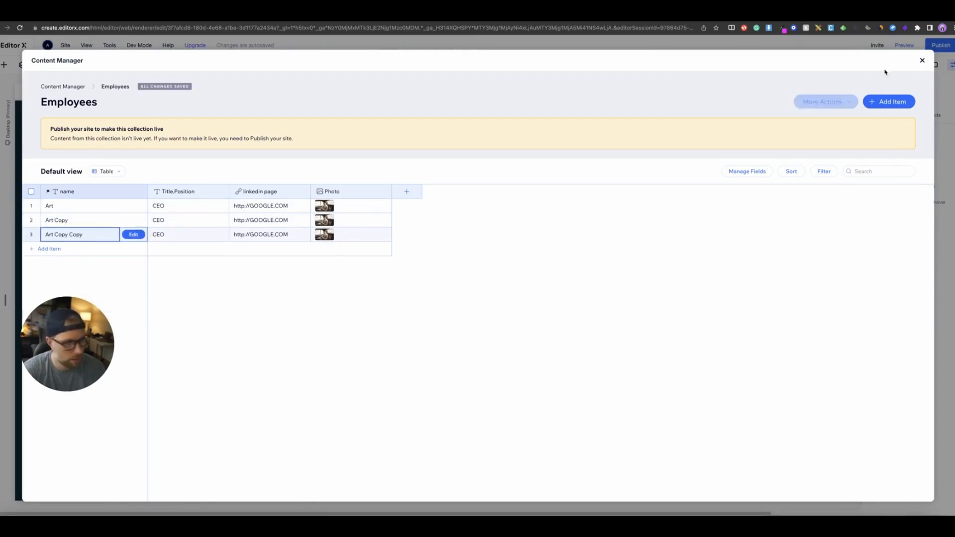
pyautogui.click(923, 60)
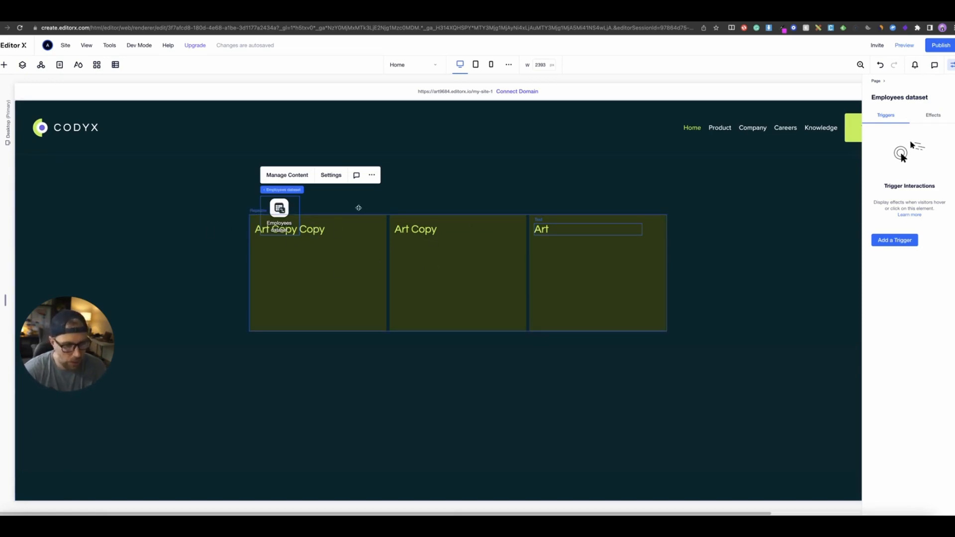
pyautogui.click(295, 176)
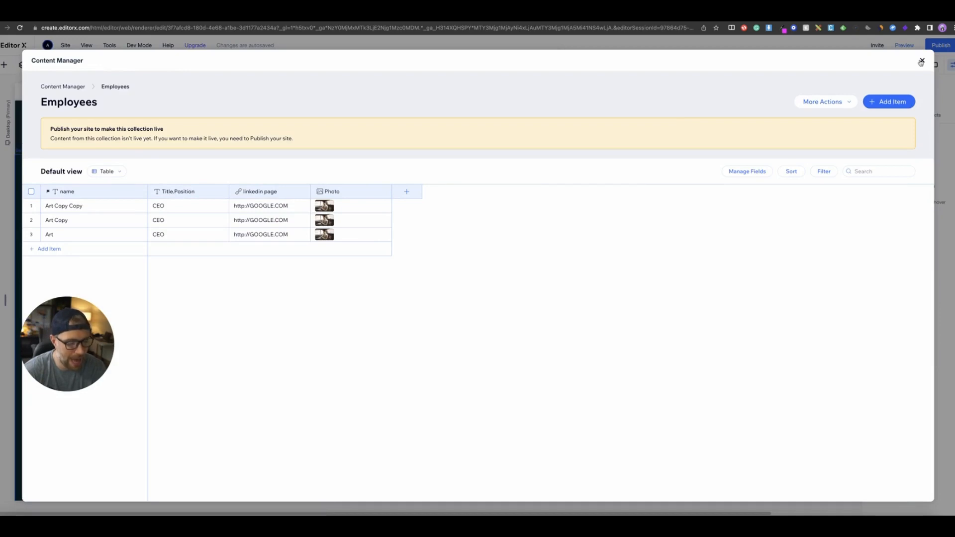
pyautogui.click(921, 60)
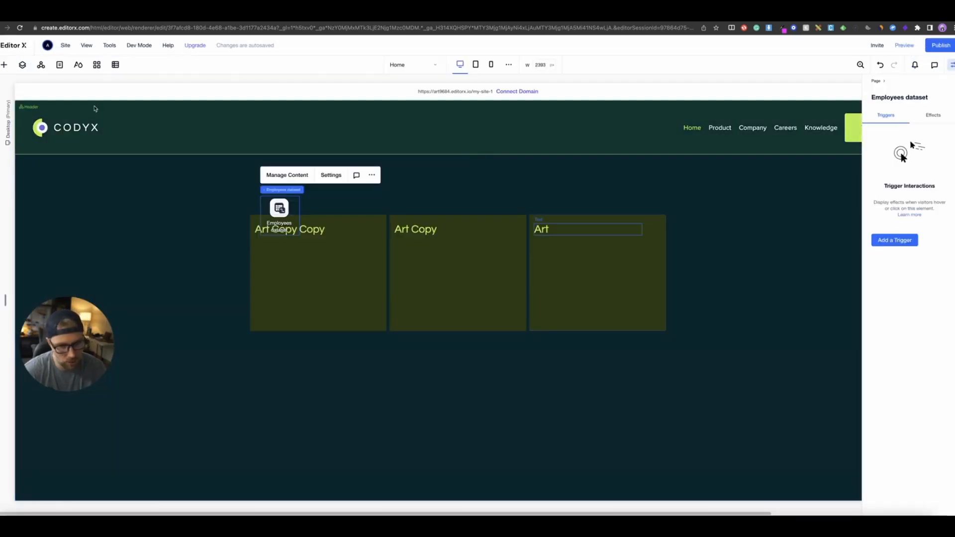
# - Add a second Title below the name in the repeater item and set its font size to 22
pyautogui.click(4, 65)
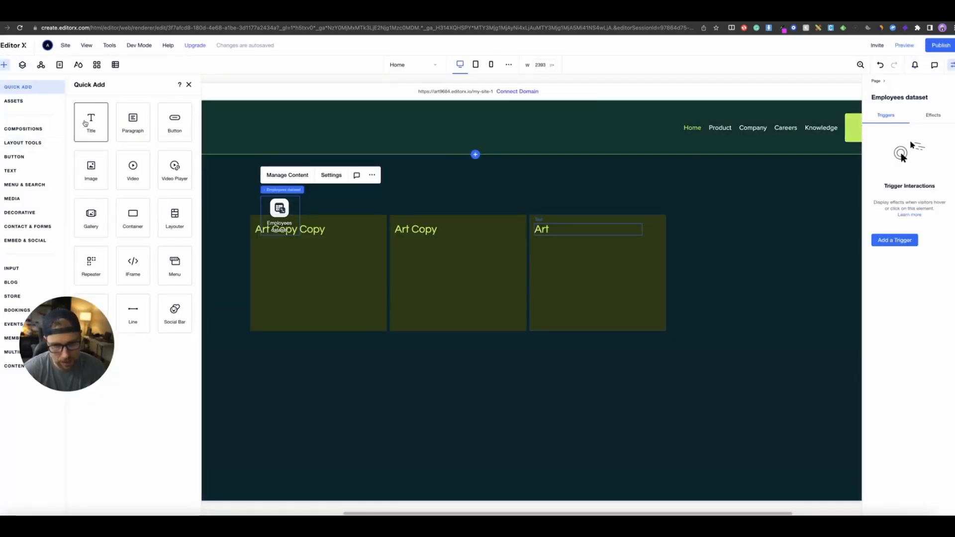
pyautogui.moveTo(85, 122); pyautogui.dragTo(288, 244)
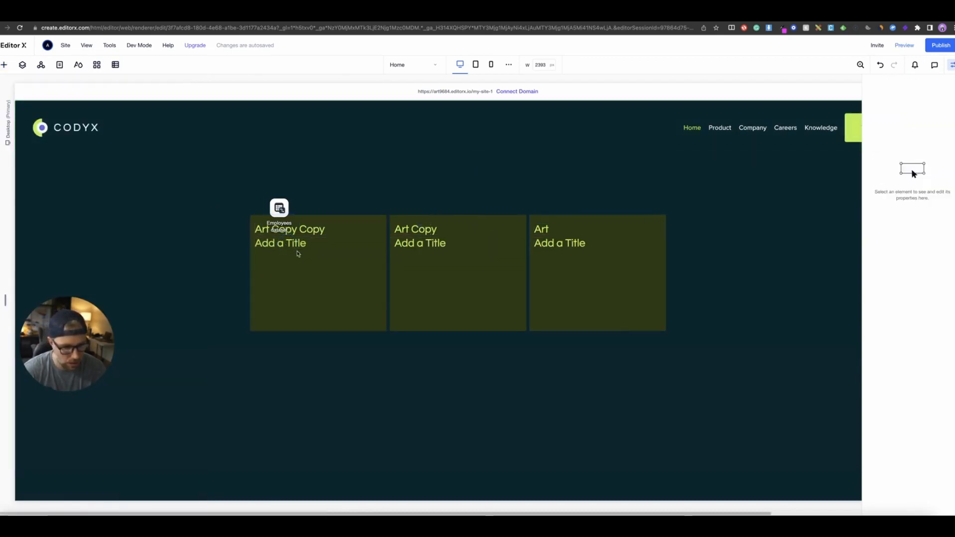
pyautogui.click(943, 201)
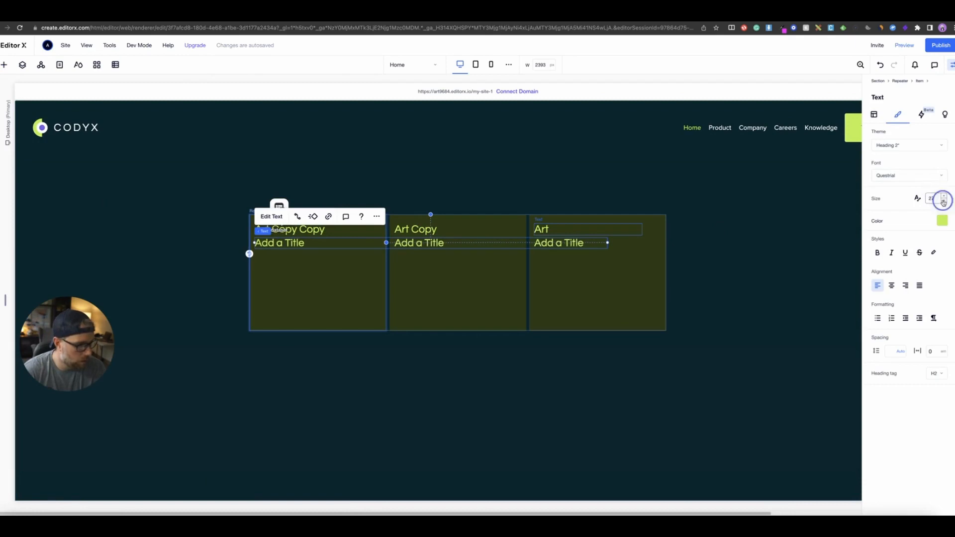
pyautogui.click(943, 202)
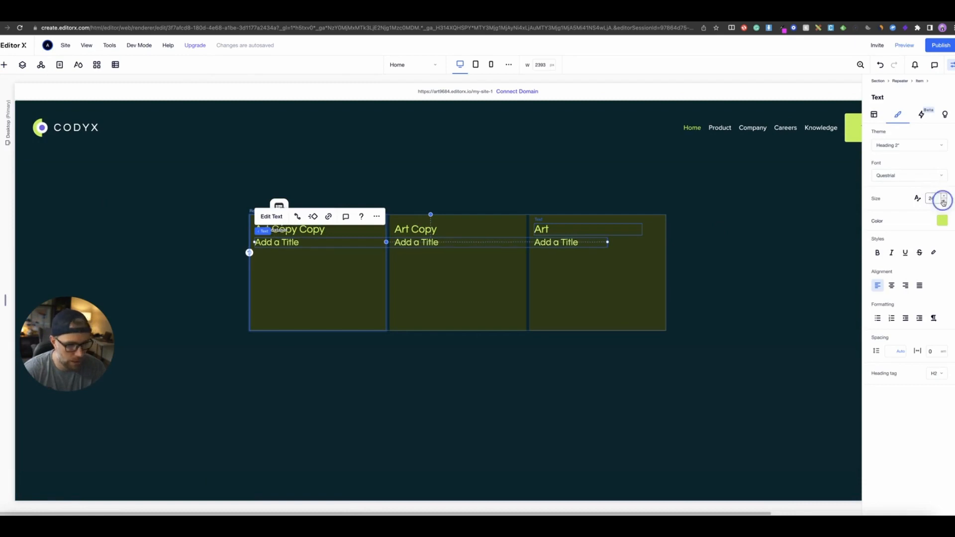
# - Connect the second repeater title to the Title.Position (Text) field
pyautogui.click(297, 217)
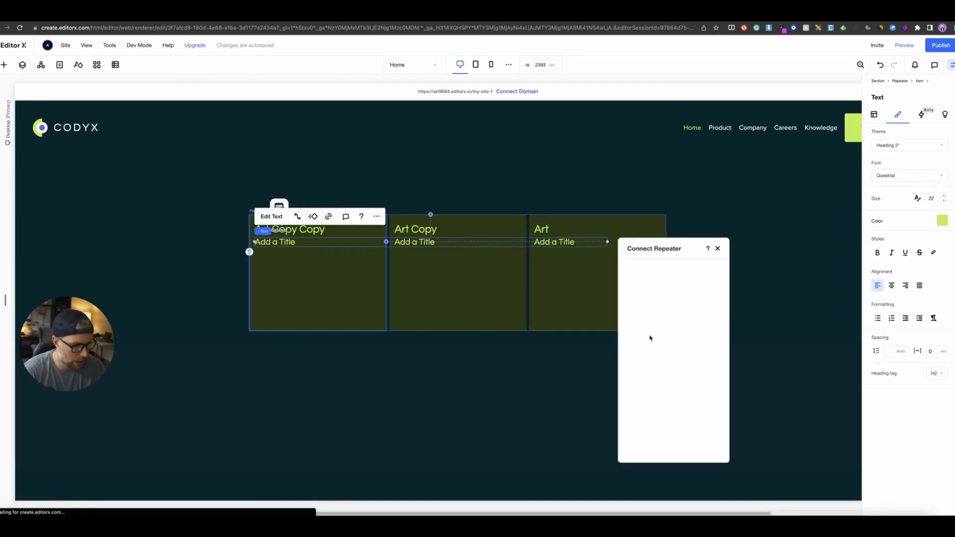
pyautogui.click(673, 369)
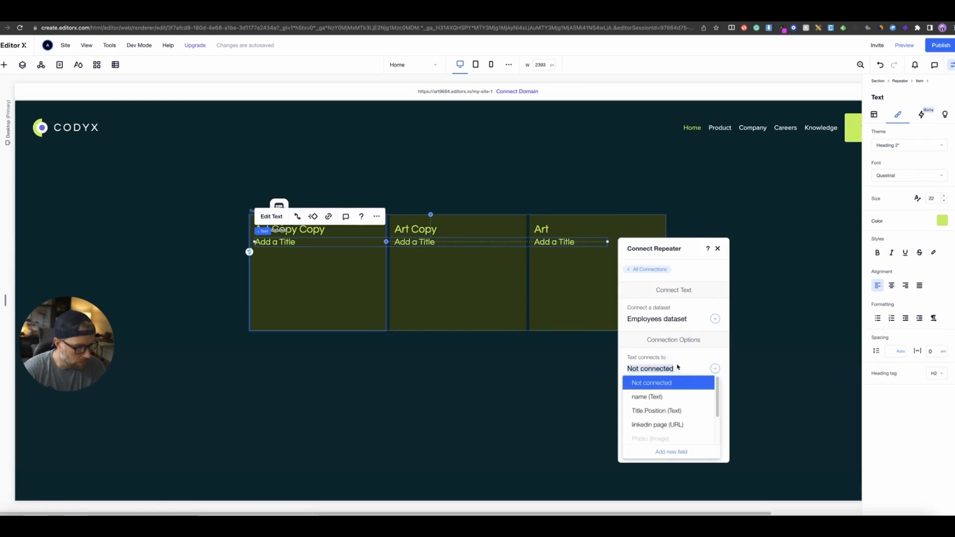
pyautogui.click(662, 411)
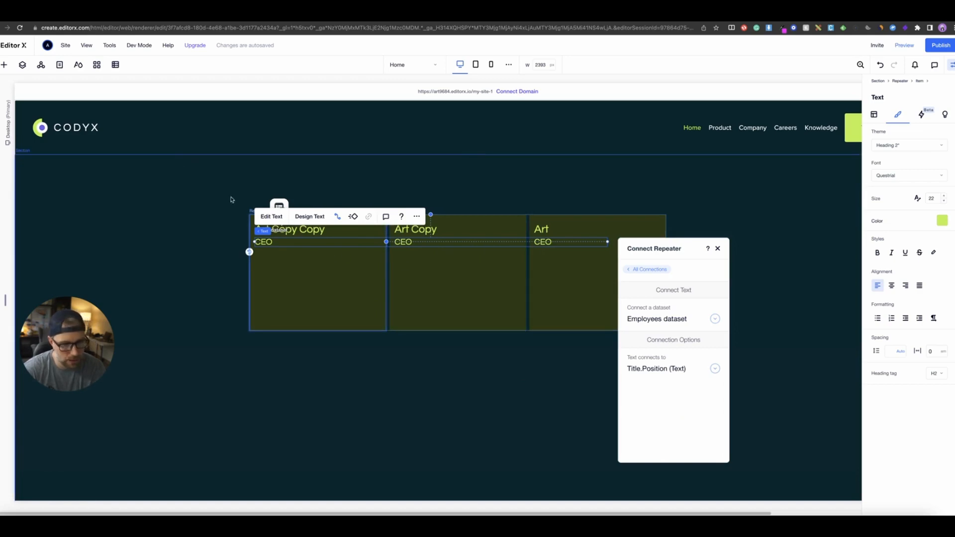
# - Add a Title to the repeater item and connect it to the linkedin page (URL) field
pyautogui.click(5, 65)
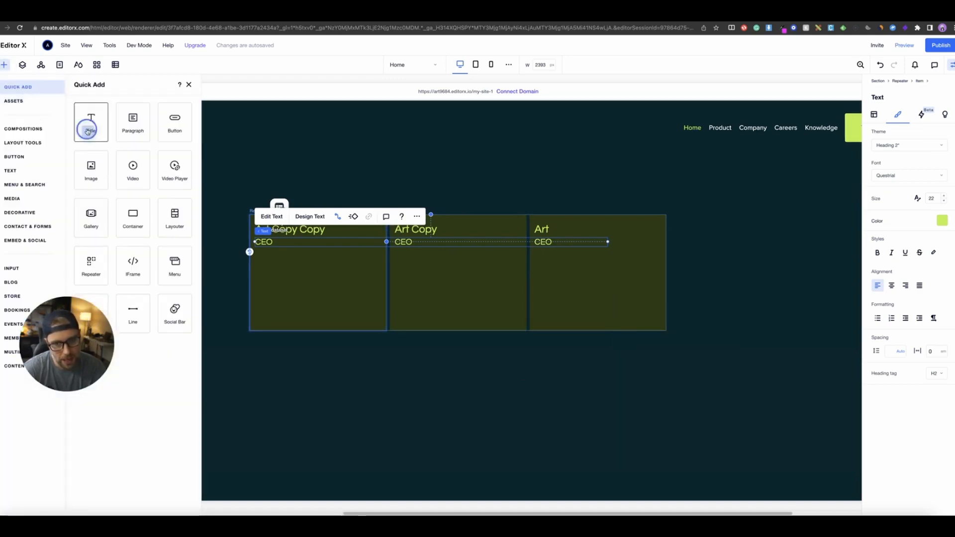
pyautogui.moveTo(88, 131); pyautogui.dragTo(322, 284)
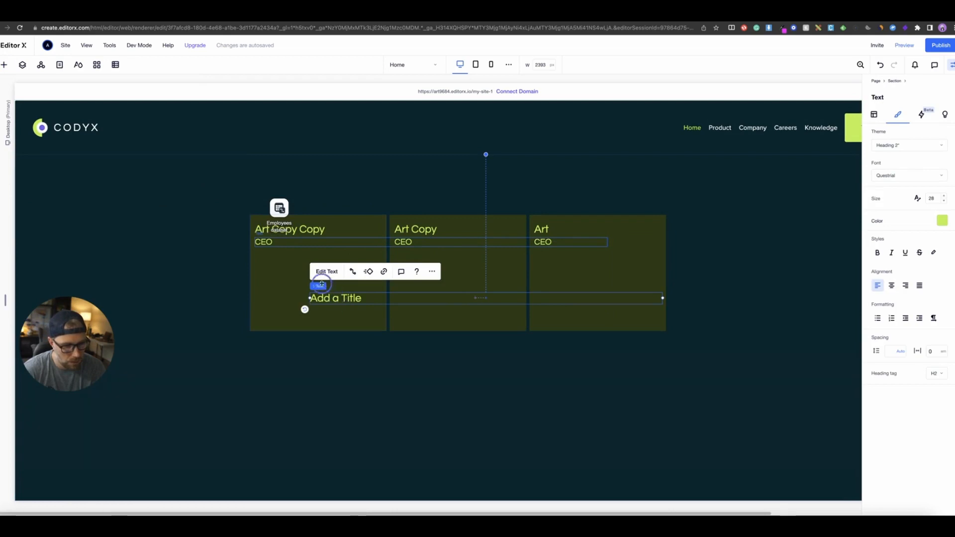
pyautogui.click(321, 252)
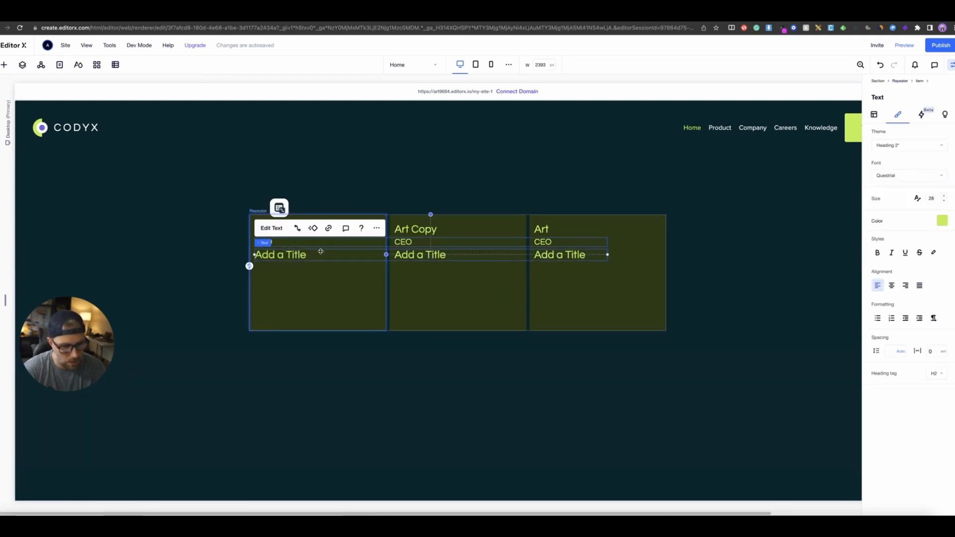
pyautogui.click(297, 227)
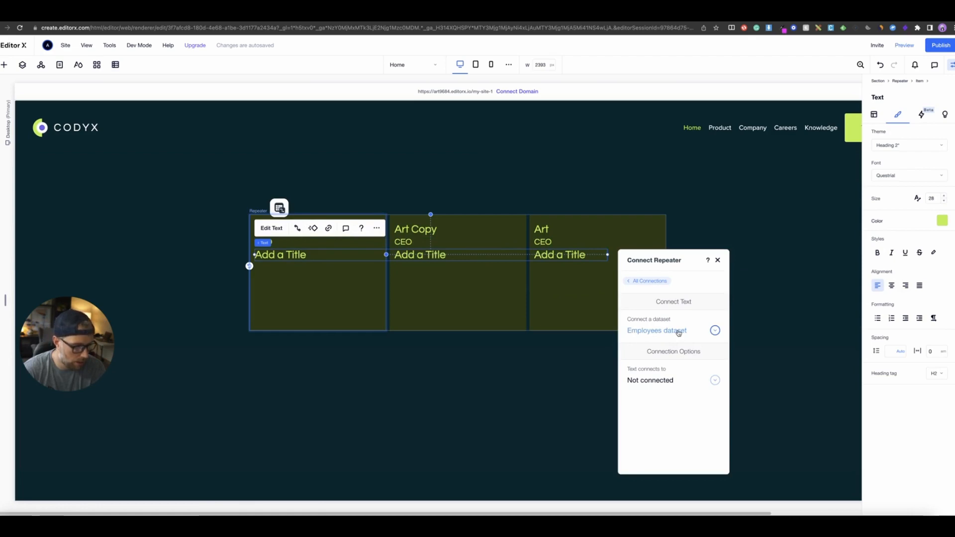
pyautogui.click(662, 382)
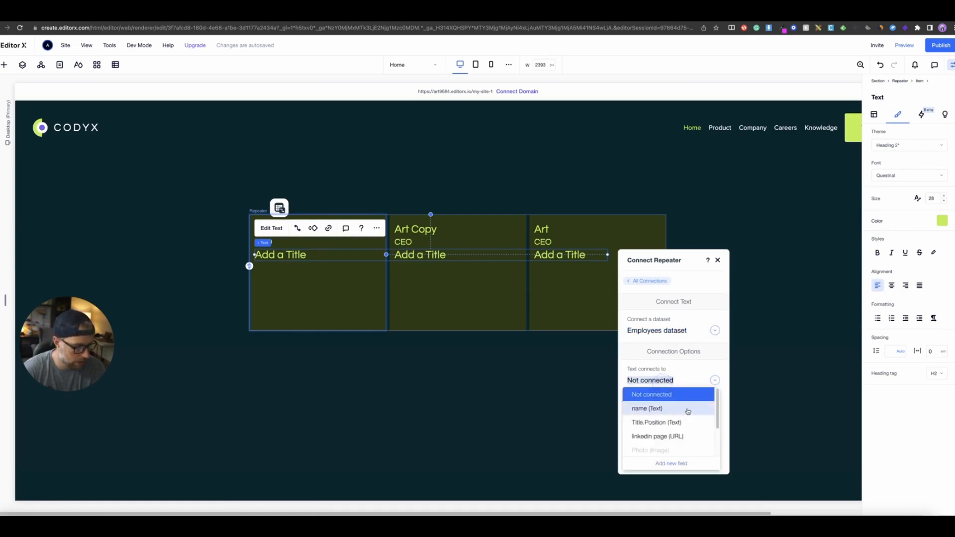
pyautogui.click(663, 436)
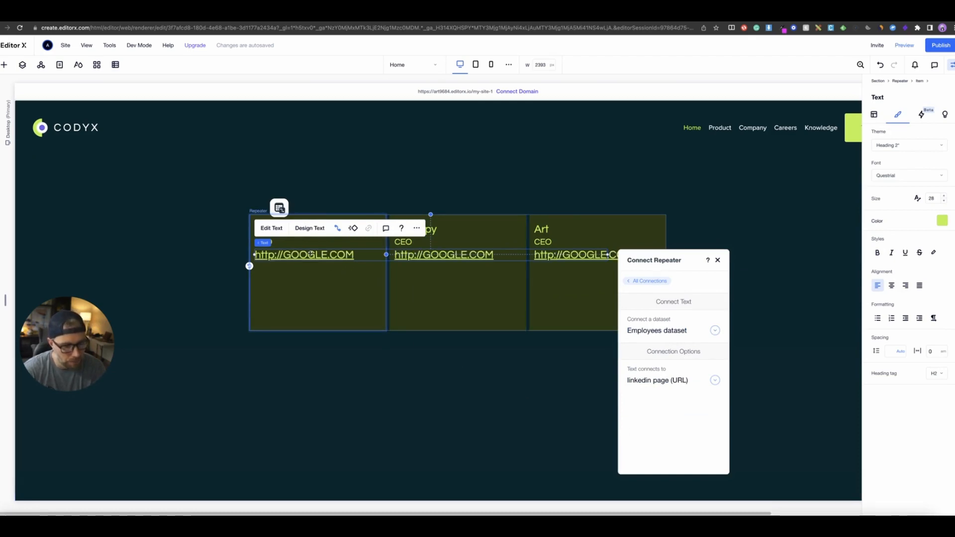
# - Delete the linked title from the repeater item
pyautogui.click(272, 230)
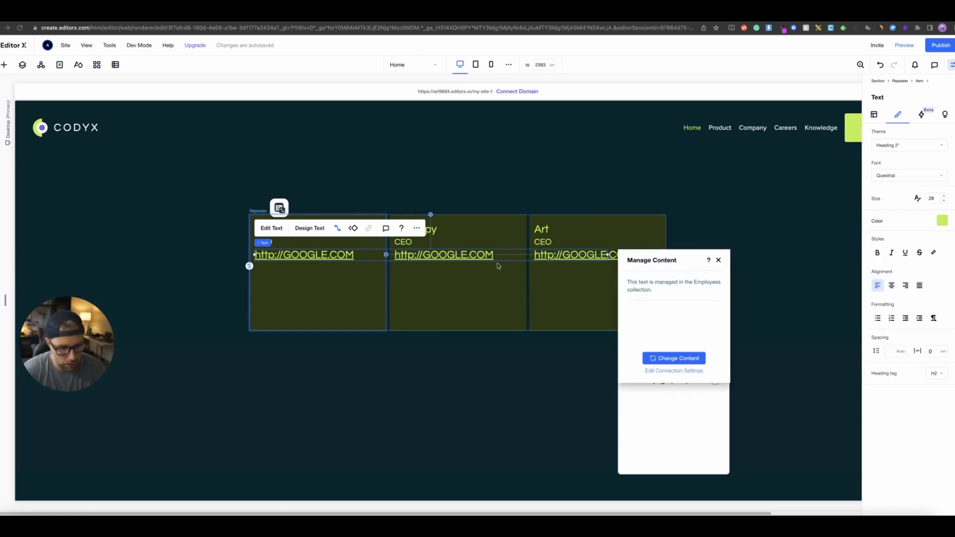
pyautogui.click(718, 260)
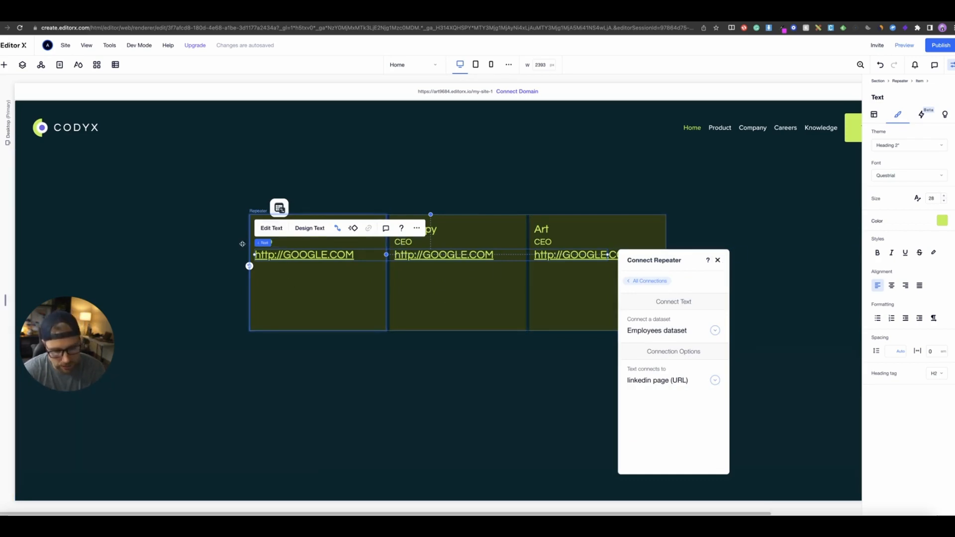
pyautogui.press('Delete')
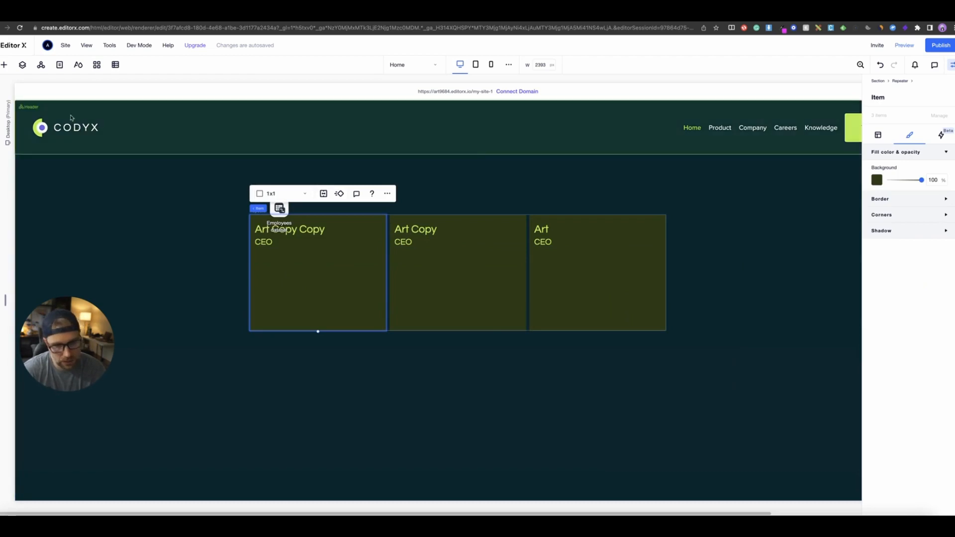
# - Add a button into the first repeater item below the position text
pyautogui.click(4, 64)
pyautogui.click(174, 132)
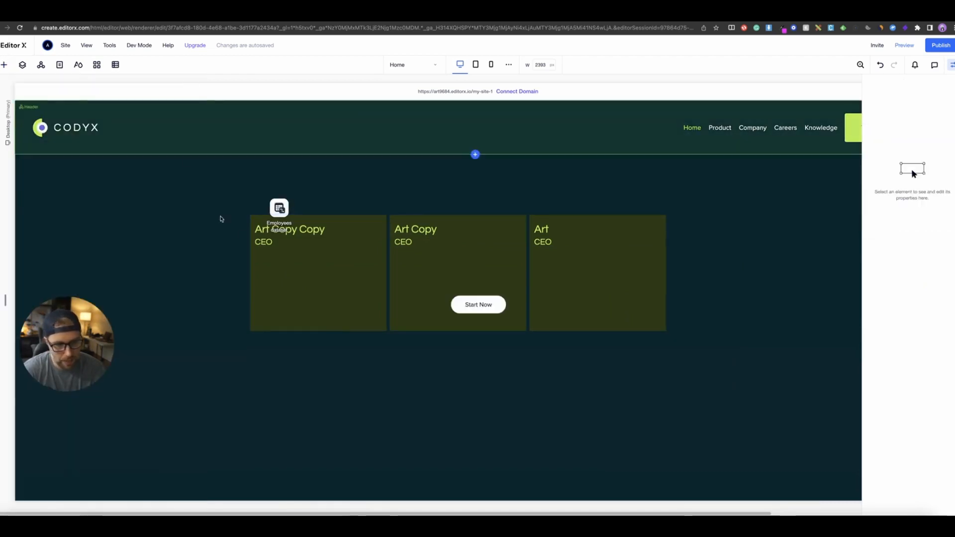
pyautogui.moveTo(471, 302); pyautogui.dragTo(282, 259)
# - Connect the button's click action to the linkedin page (URL) field of the Employees dataset
pyautogui.click(320, 230)
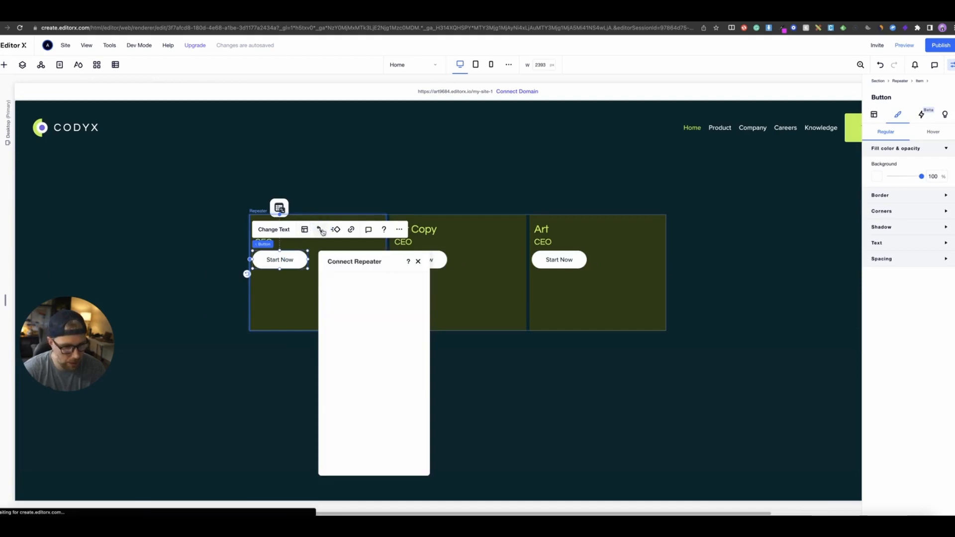
pyautogui.click(373, 382)
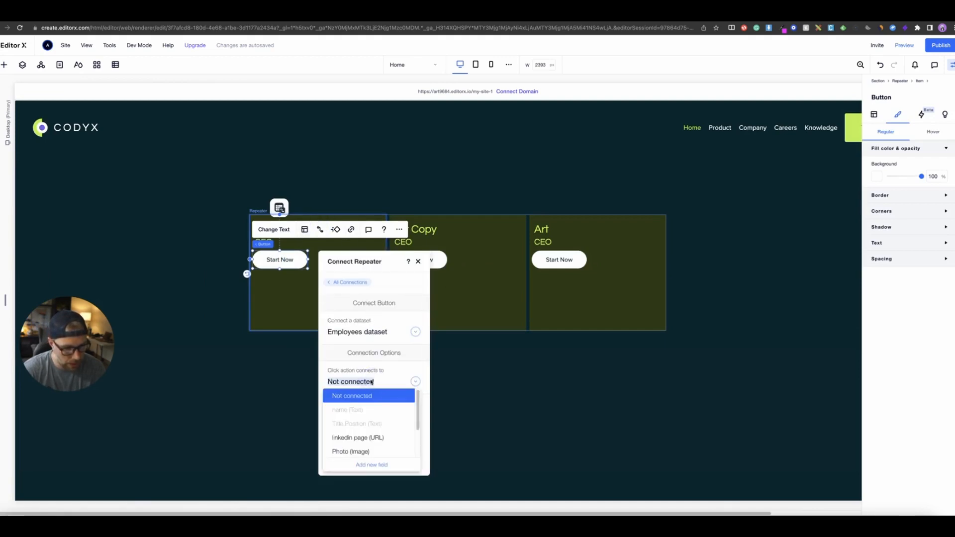
pyautogui.click(368, 438)
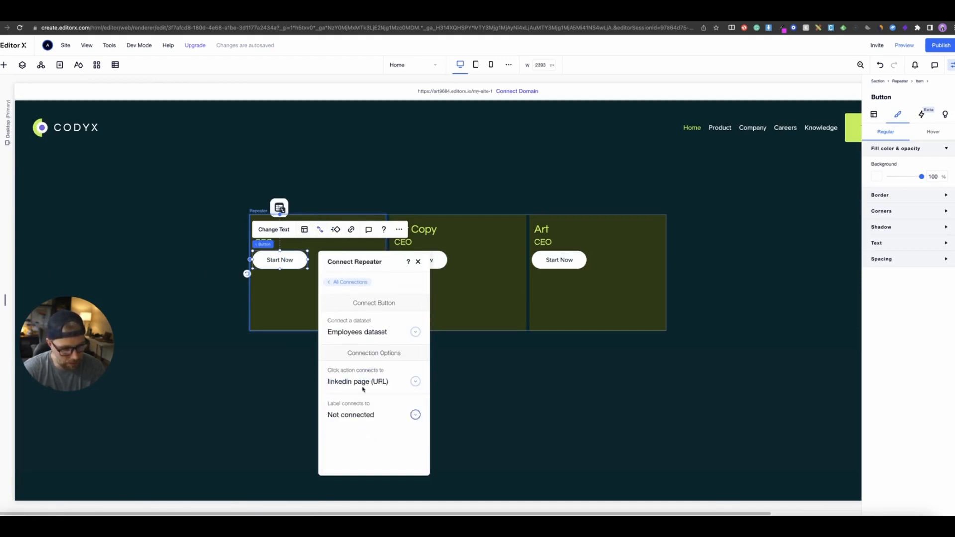
# - Change the button label to LinkedIN
pyautogui.click(277, 230)
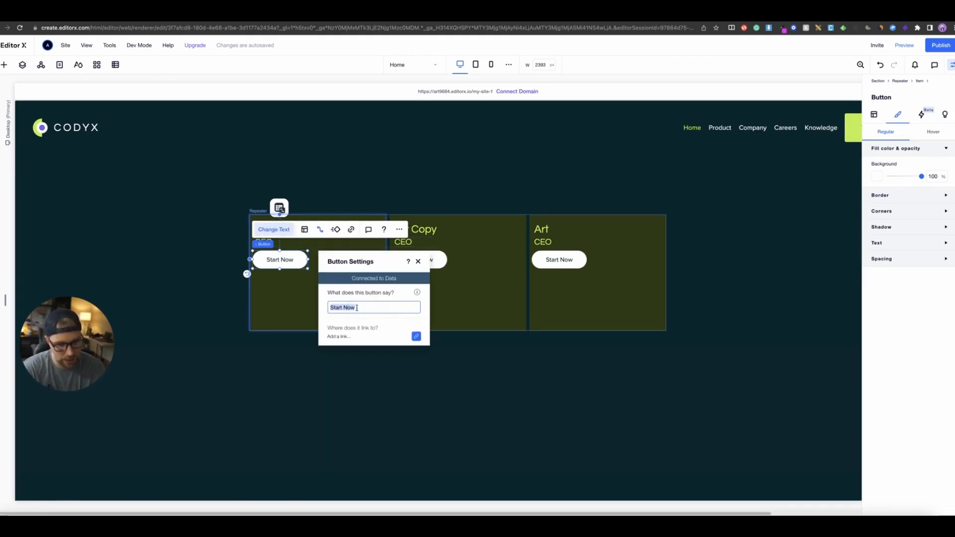
pyautogui.write('v')
pyautogui.press('BackSpace')
pyautogui.press('BackSpace')
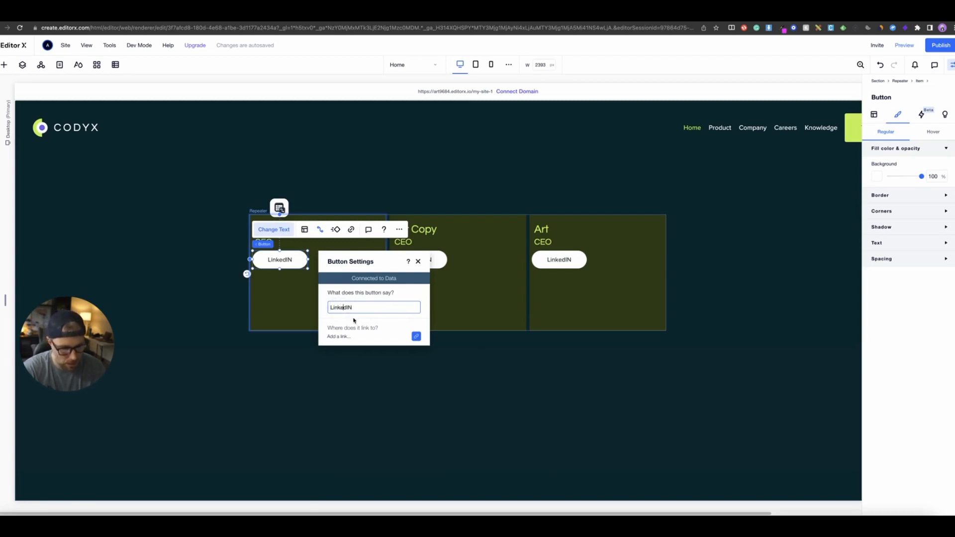
pyautogui.click(470, 341)
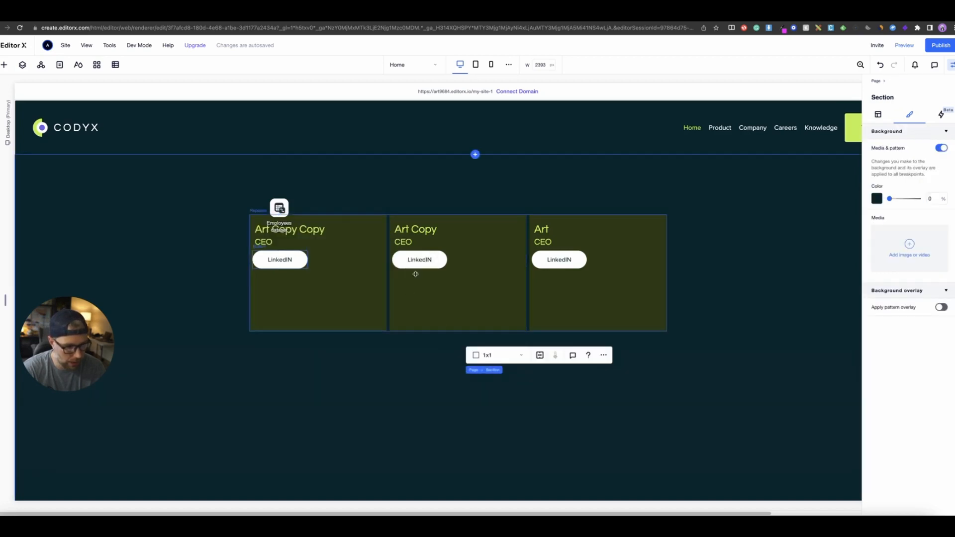
# - Open the Employees collection in the Content Manager to review its items
pyautogui.click(279, 208)
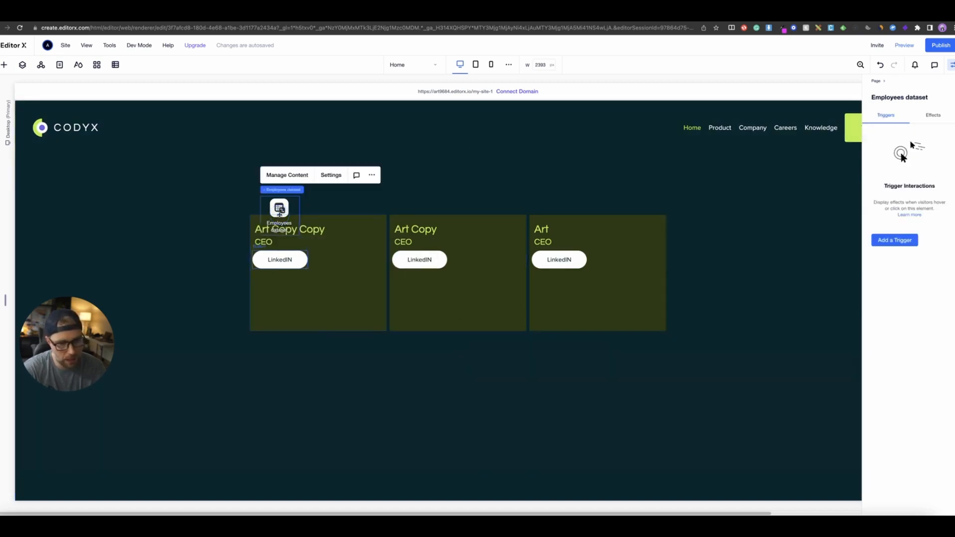
pyautogui.click(289, 174)
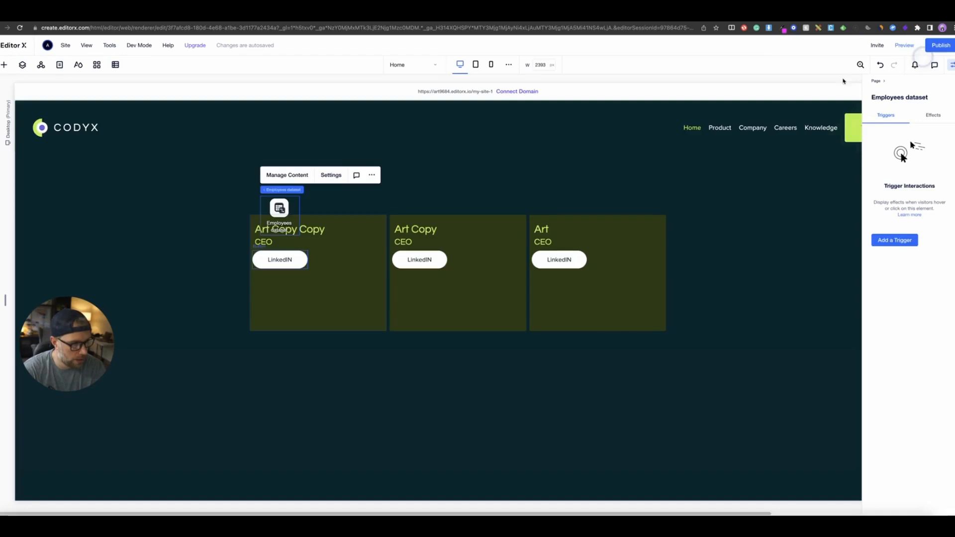
pyautogui.click(923, 60)
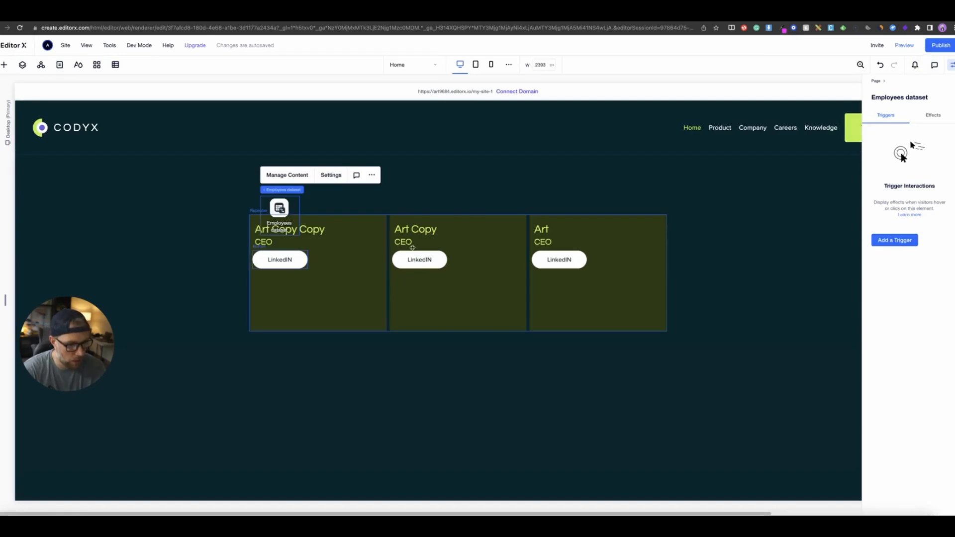
# - Move the LinkedIN button down to the bottom of the repeater item
pyautogui.moveTo(287, 262); pyautogui.dragTo(319, 315)
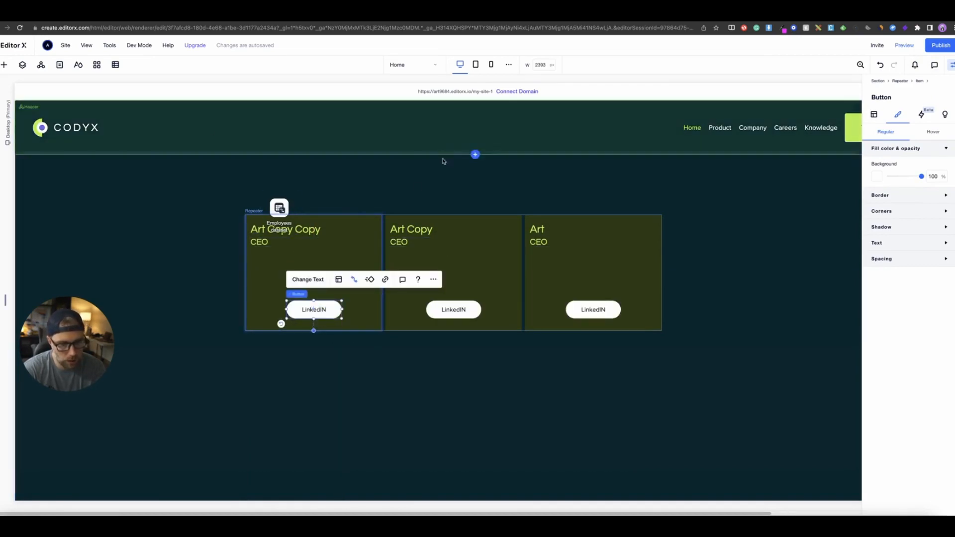
pyautogui.click(285, 209)
pyautogui.click(290, 175)
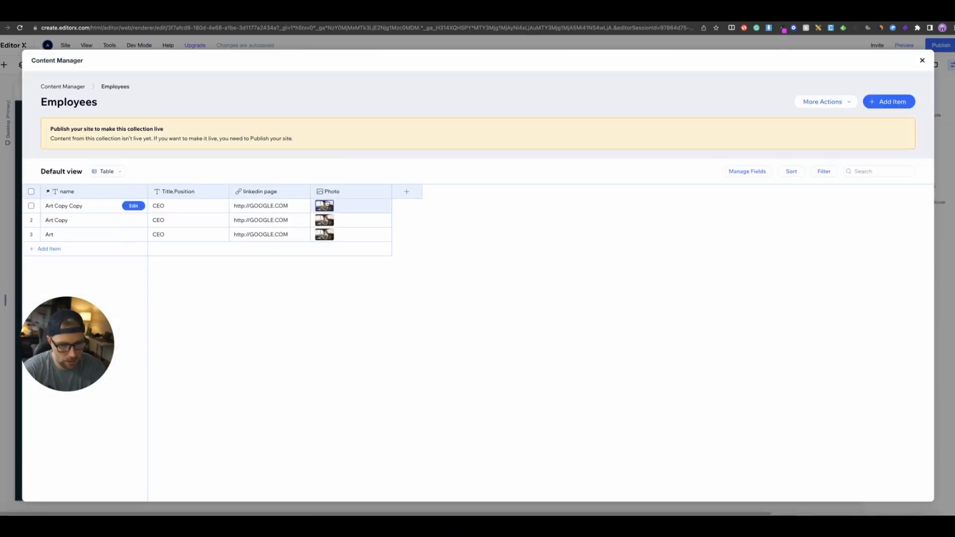
pyautogui.click(923, 61)
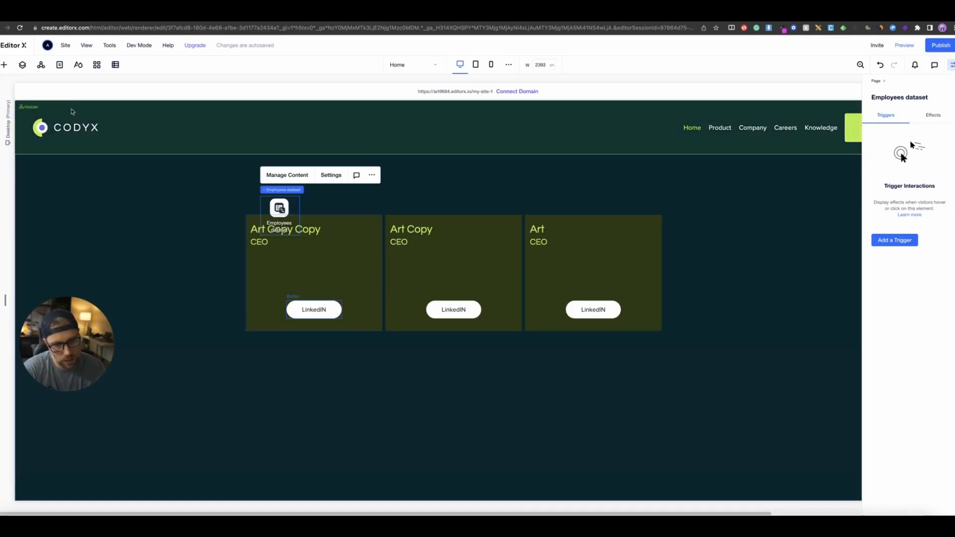
# - Add an image to the repeater item and shrink it to sit beside the name
pyautogui.click(4, 65)
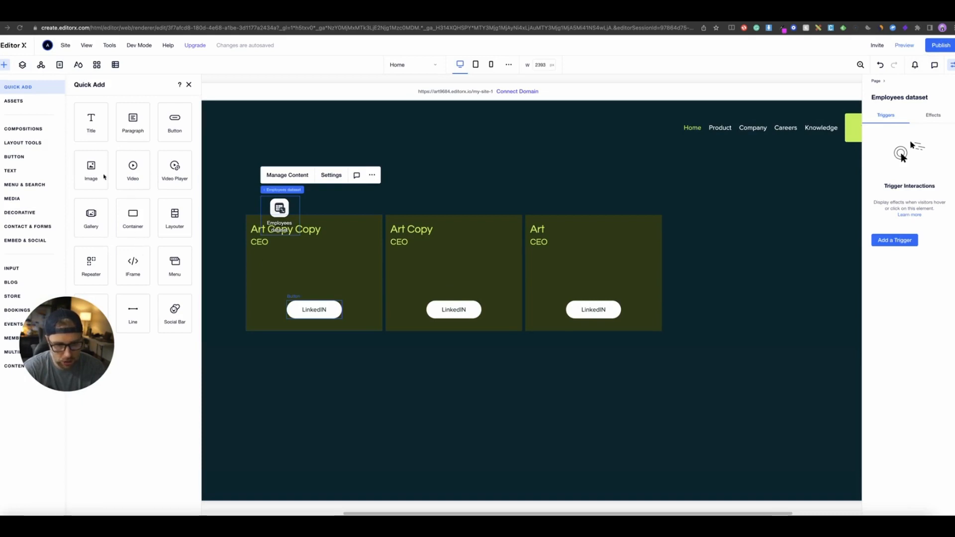
pyautogui.click(96, 183)
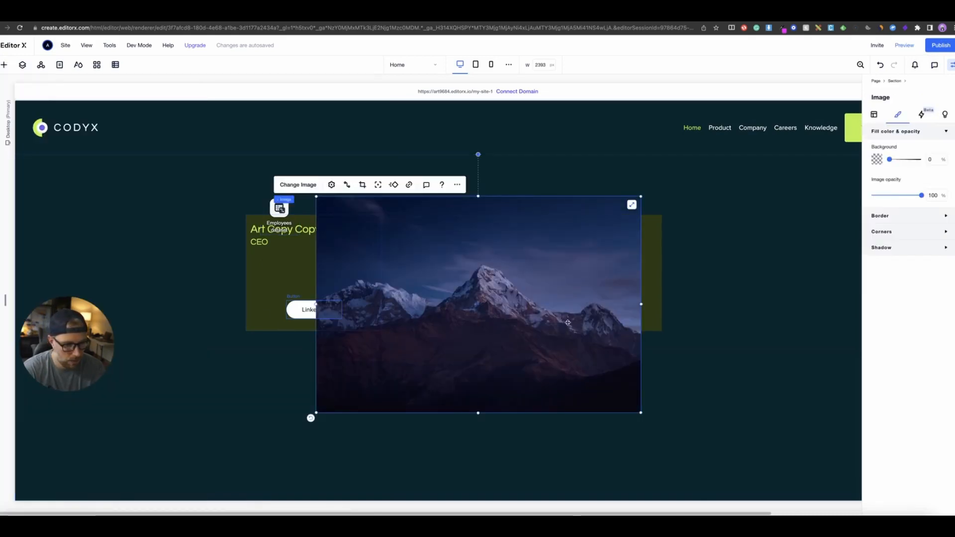
pyautogui.moveTo(641, 412); pyautogui.dragTo(391, 294)
pyautogui.moveTo(359, 227); pyautogui.dragTo(326, 267)
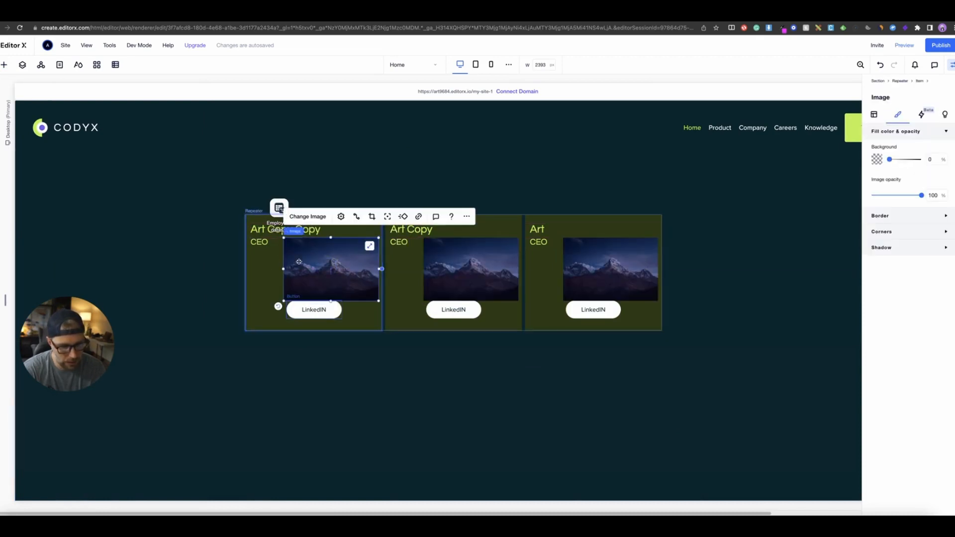
pyautogui.moveTo(376, 300); pyautogui.dragTo(351, 260)
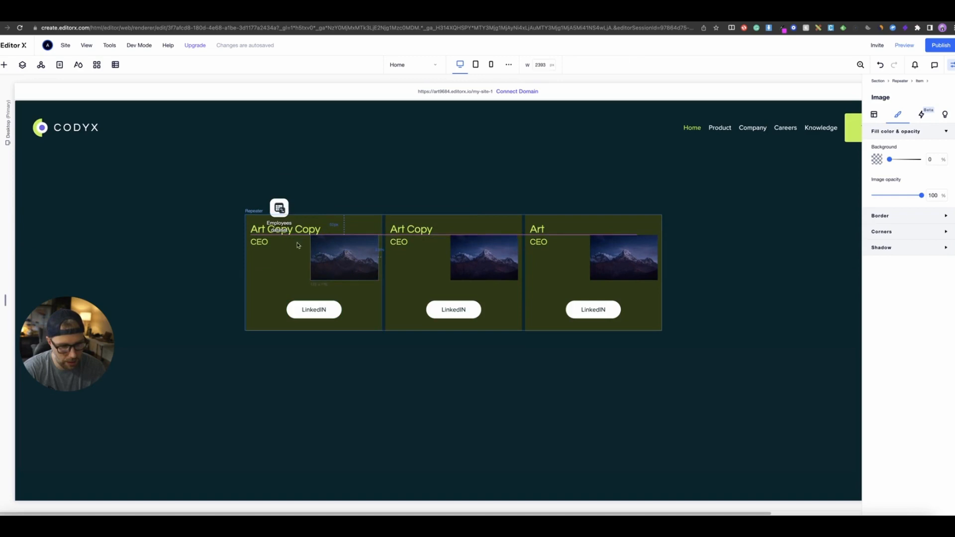
# - Narrow the name text so it wraps and move the position text lower in the repeater item
pyautogui.click(265, 240)
pyautogui.click(264, 257)
pyautogui.click(263, 254)
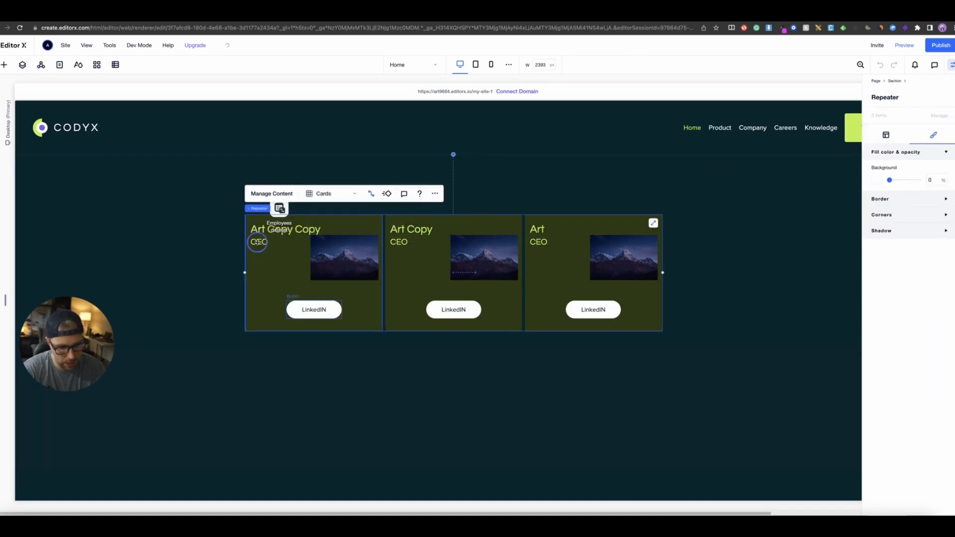
pyautogui.click(350, 233)
pyautogui.moveTo(357, 230); pyautogui.dragTo(304, 233)
pyautogui.moveTo(396, 242); pyautogui.dragTo(395, 257)
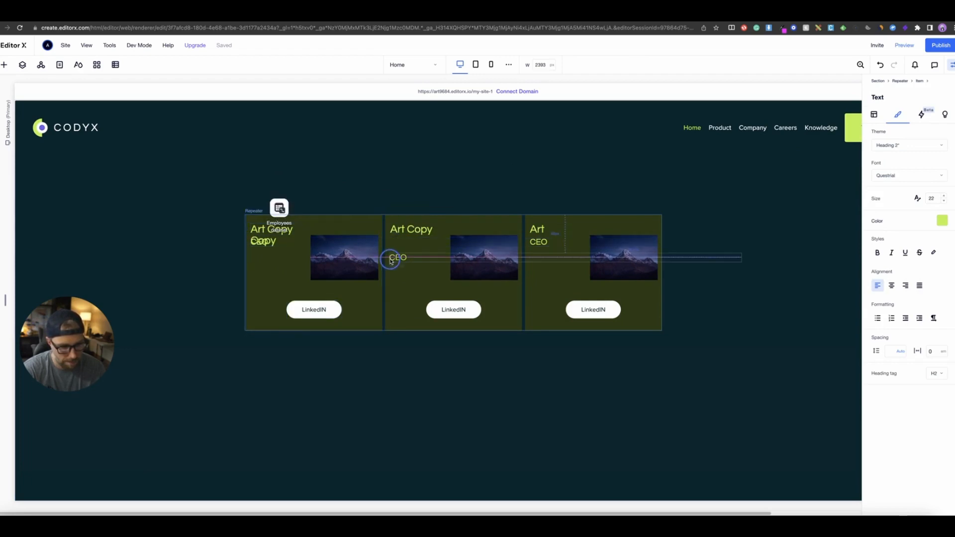
pyautogui.moveTo(477, 260); pyautogui.dragTo(473, 254)
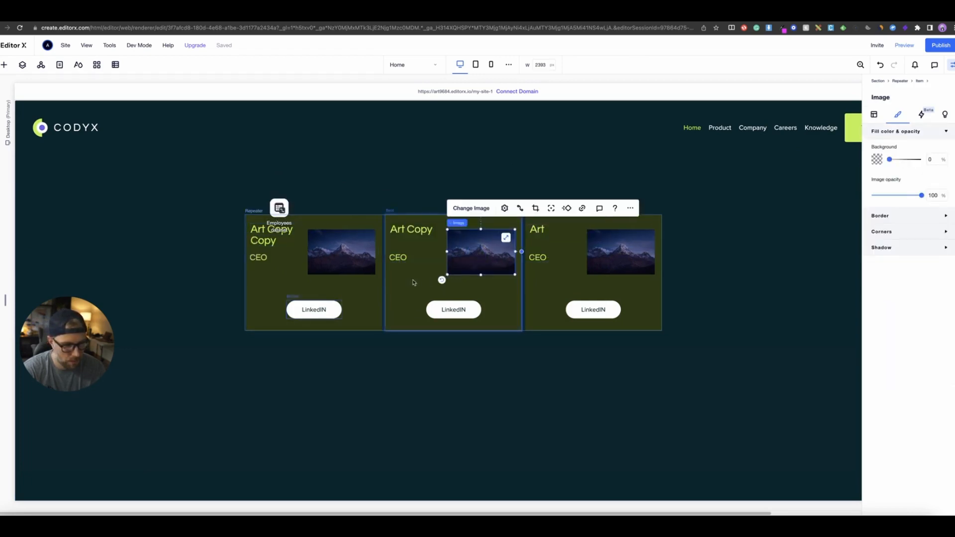
# - Connect the repeater image's source to the Photo (Image) field
pyautogui.click(342, 255)
pyautogui.click(380, 208)
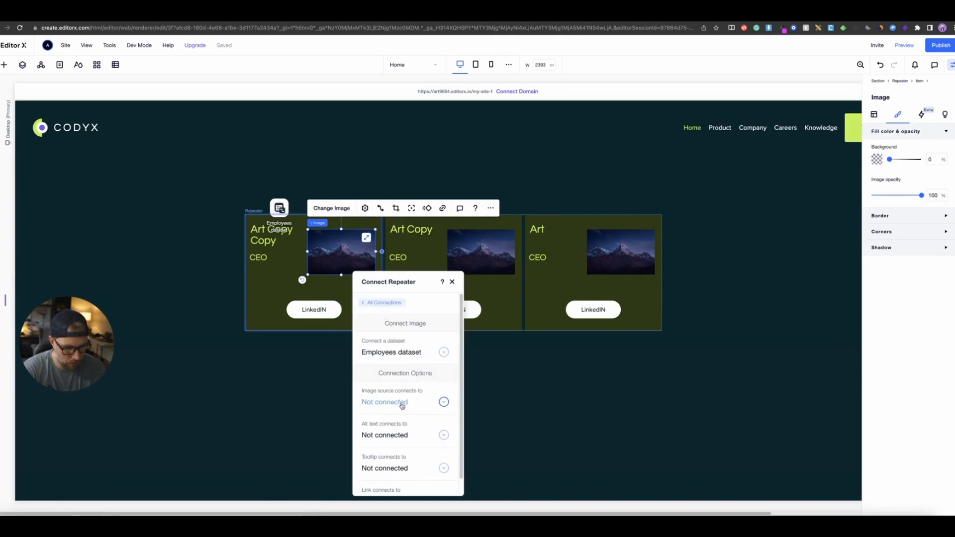
pyautogui.click(402, 404)
pyautogui.click(388, 472)
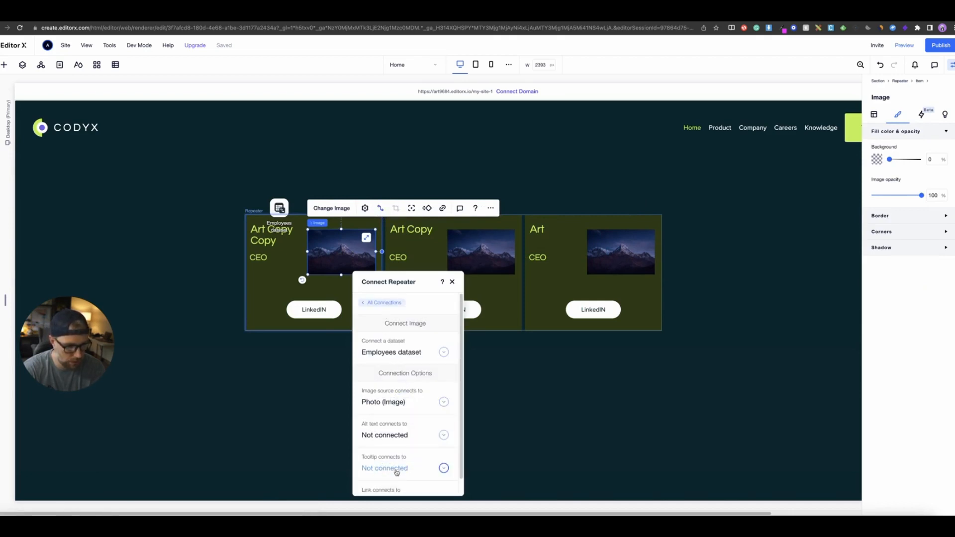
pyautogui.click(552, 415)
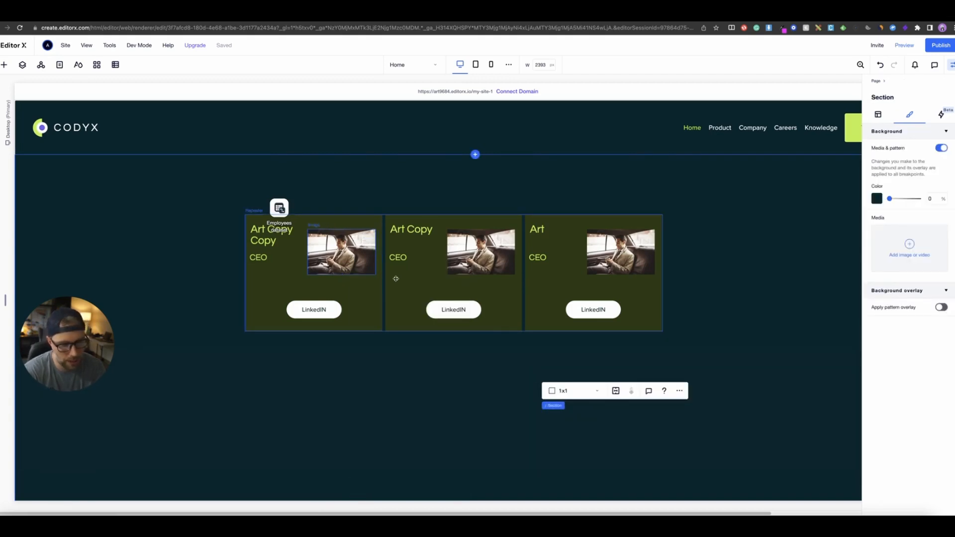
# - Move the Employees dataset beside the repeater and open its content for editing
pyautogui.moveTo(271, 209); pyautogui.dragTo(202, 190)
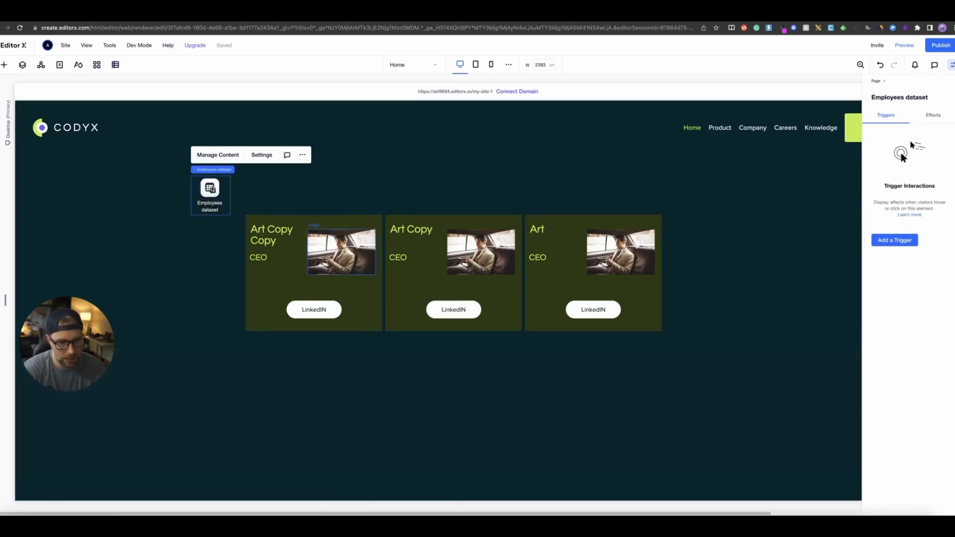
pyautogui.click(215, 161)
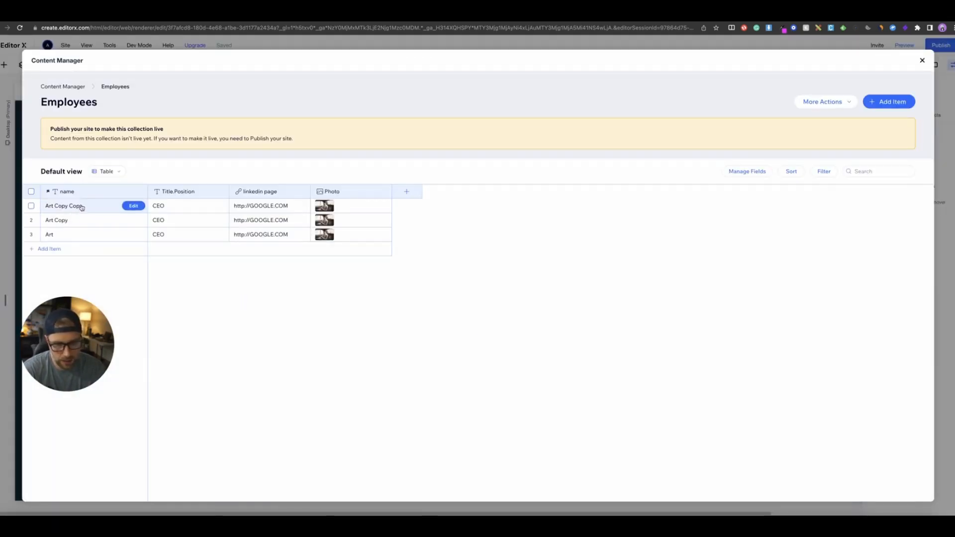
# - Rename the three employees with short first names and set the second and third positions to CFO and CMO
pyautogui.click(58, 208)
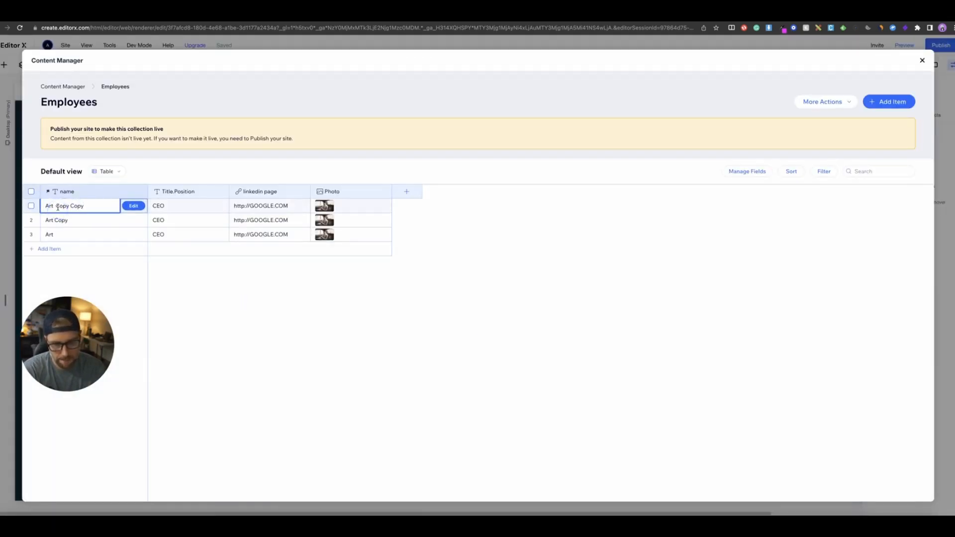
pyautogui.click(97, 205)
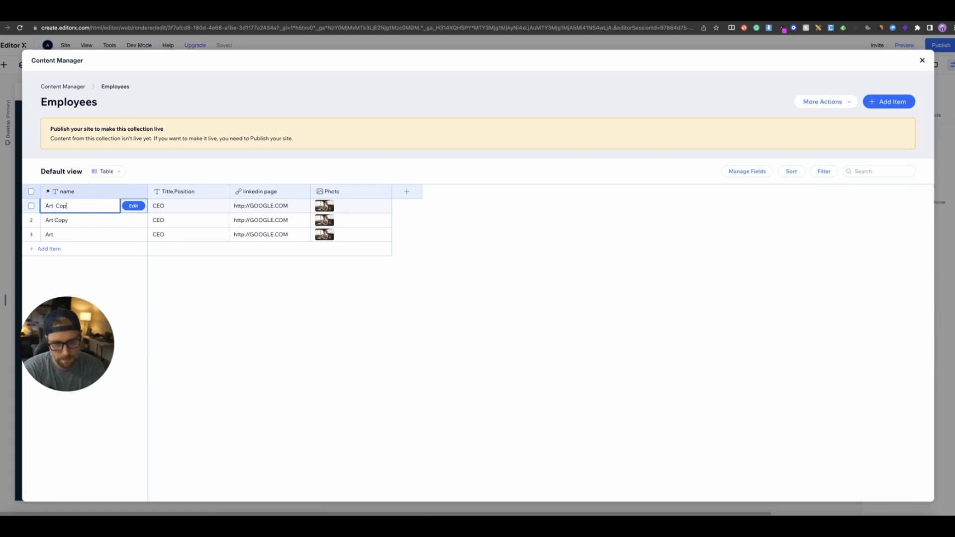
pyautogui.click(78, 218)
pyautogui.doubleClick(79, 218)
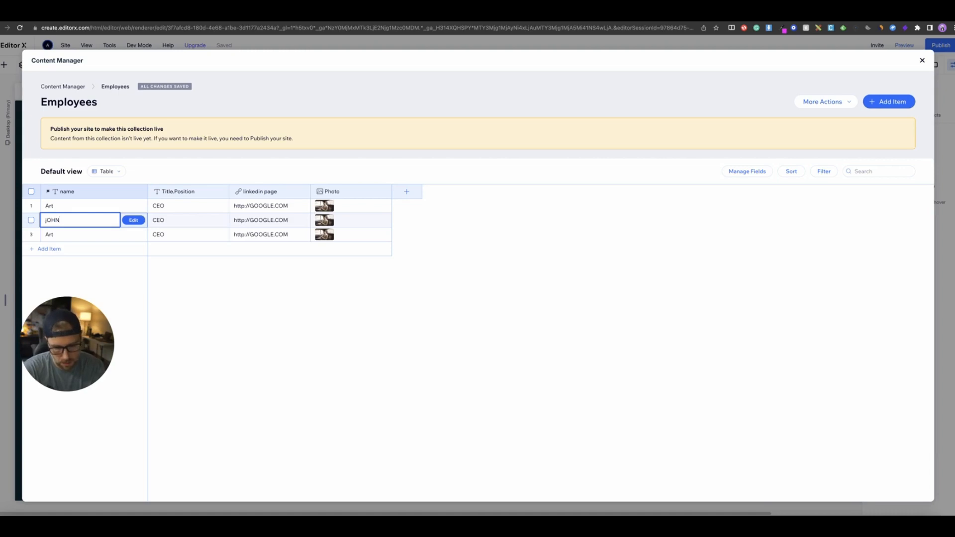
pyautogui.write('John')
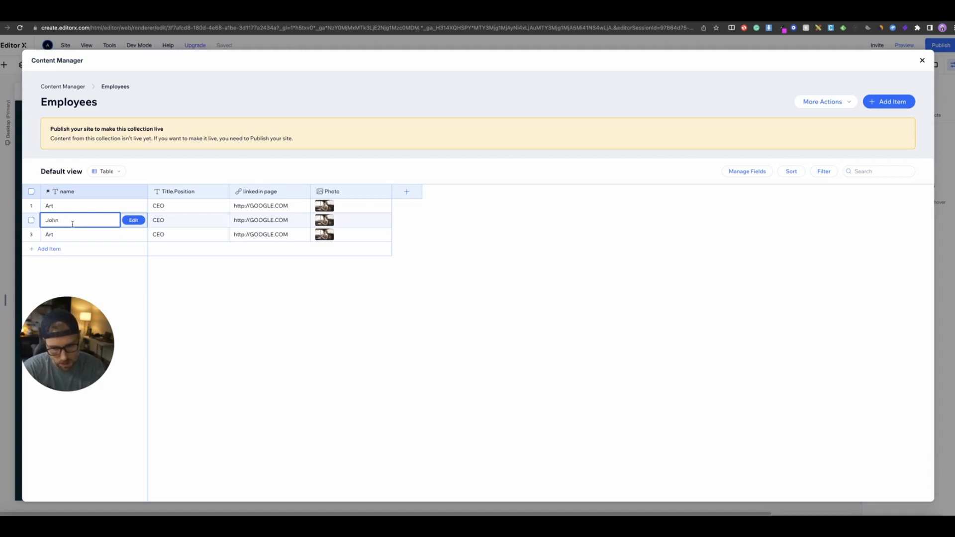
pyautogui.click(68, 230)
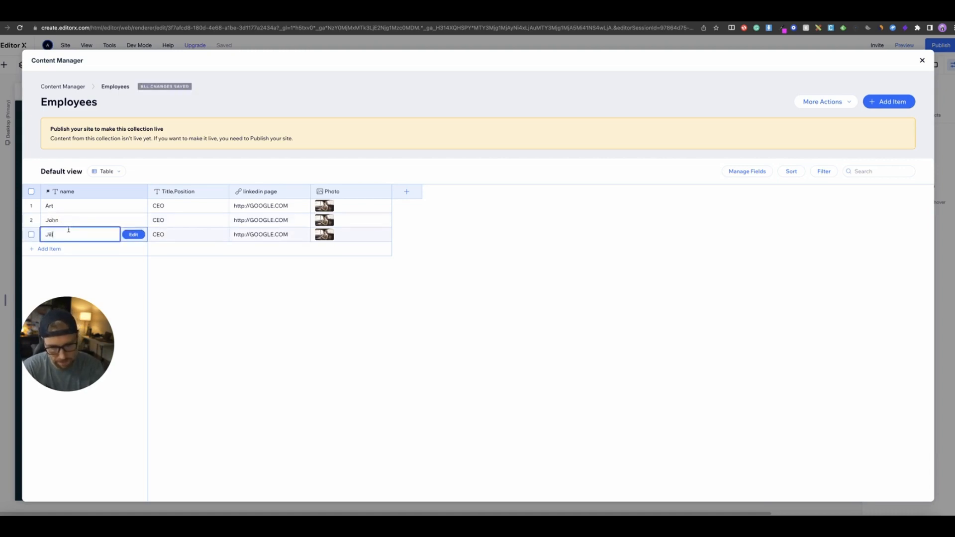
pyautogui.write('Jill')
pyautogui.doubleClick(191, 220)
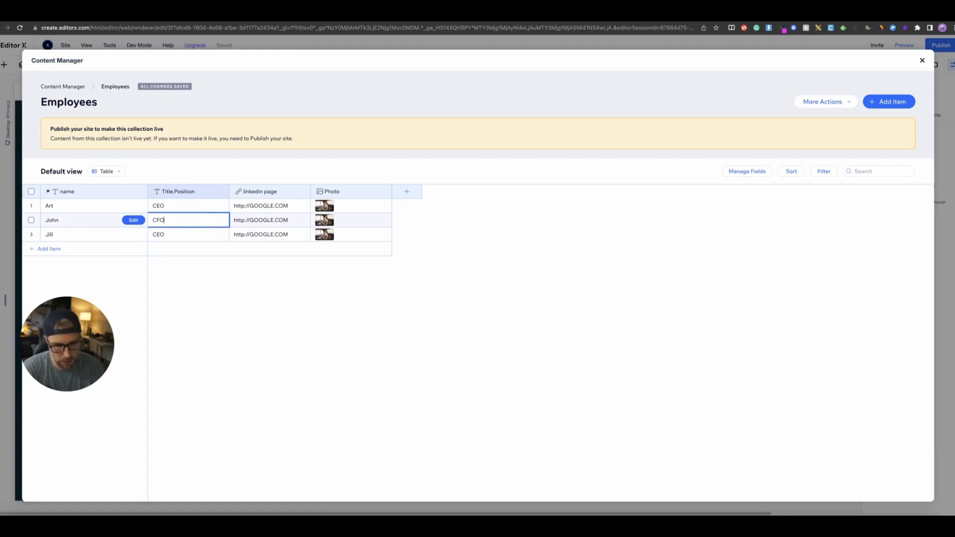
pyautogui.doubleClick(191, 232)
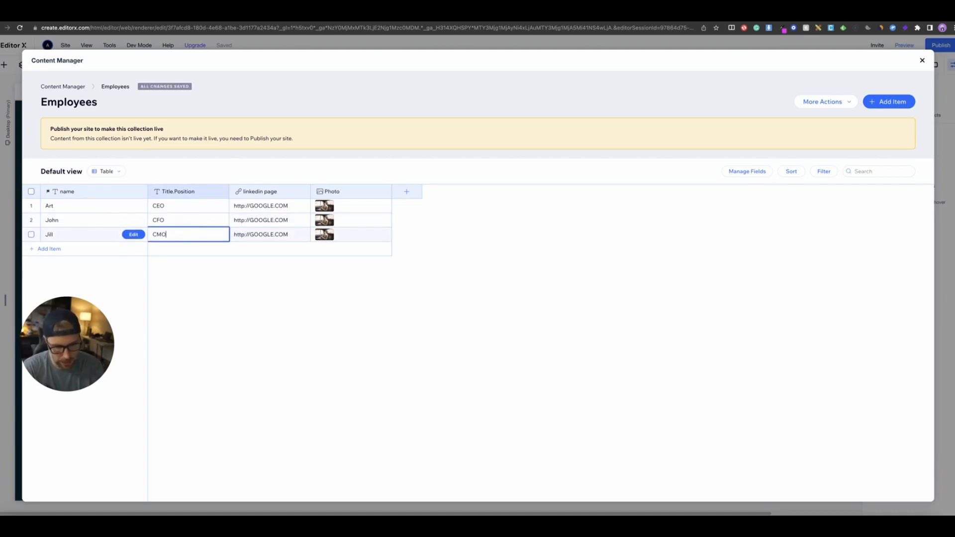
# - Replace the second employee's photo with the grey-haired bearded man image from Media from Wix
pyautogui.click(382, 221)
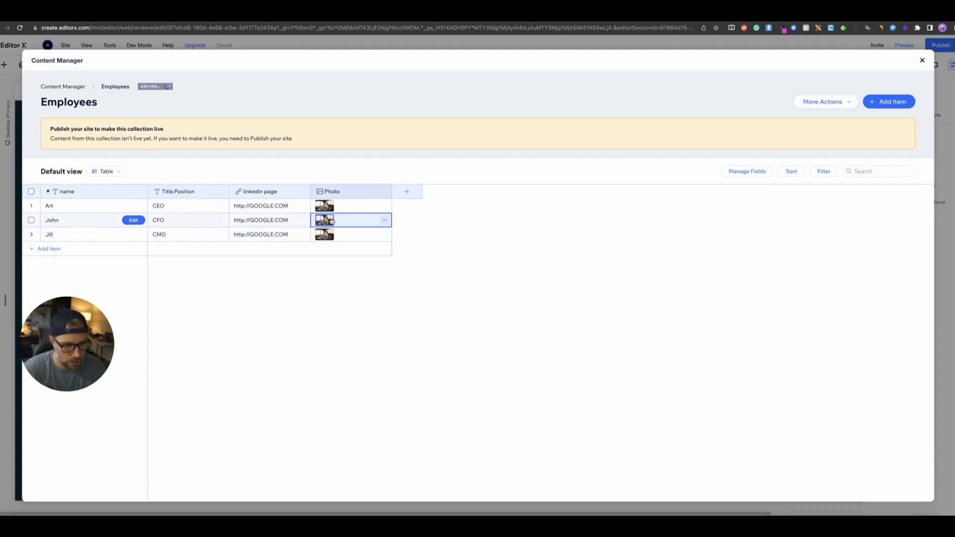
pyautogui.click(383, 222)
pyautogui.click(350, 239)
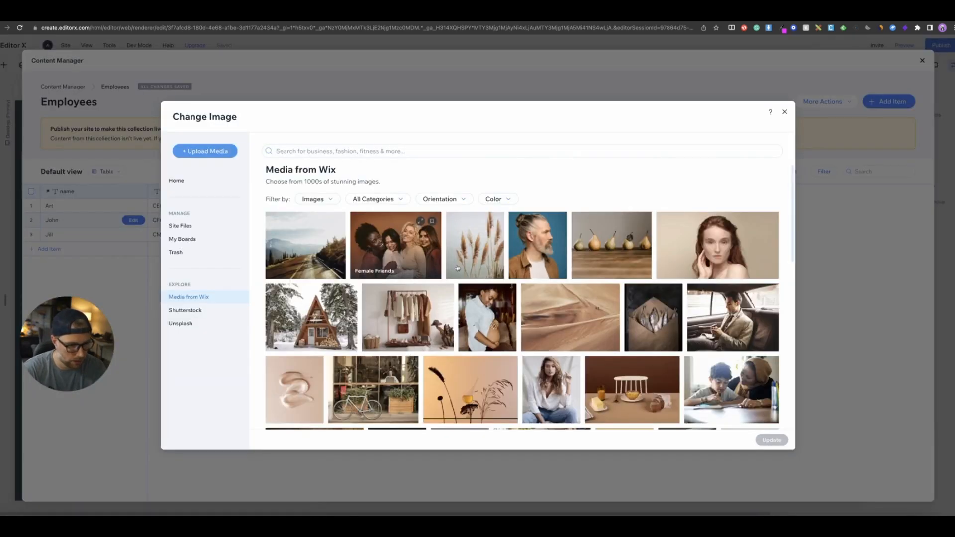
pyautogui.click(539, 254)
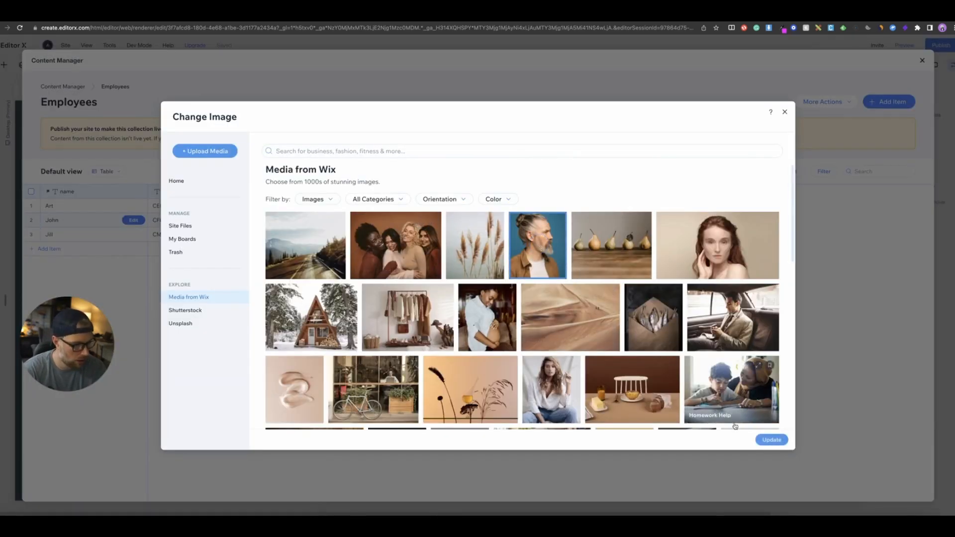
pyautogui.click(772, 440)
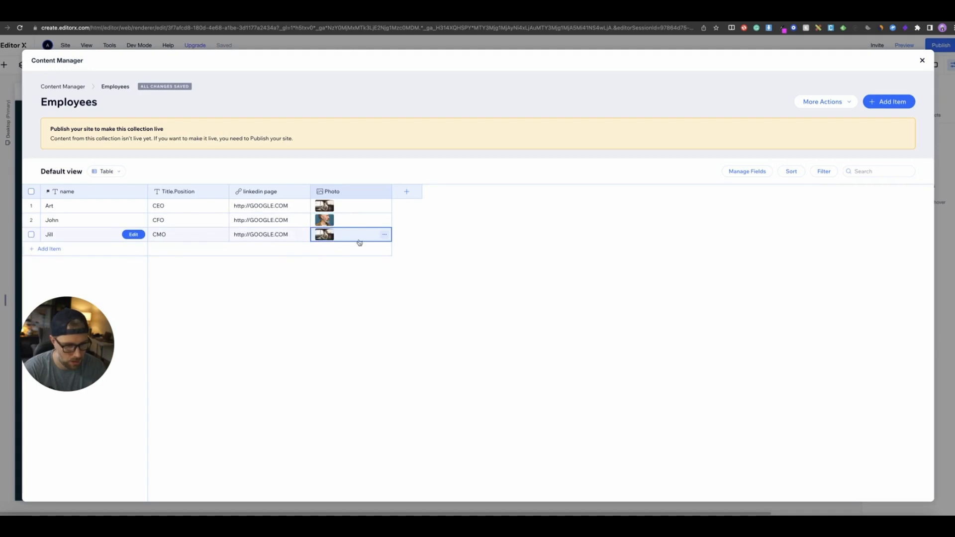
# - Replace the third employee's photo with the Young Model image and close the Content Manager
pyautogui.click(384, 235)
pyautogui.click(352, 255)
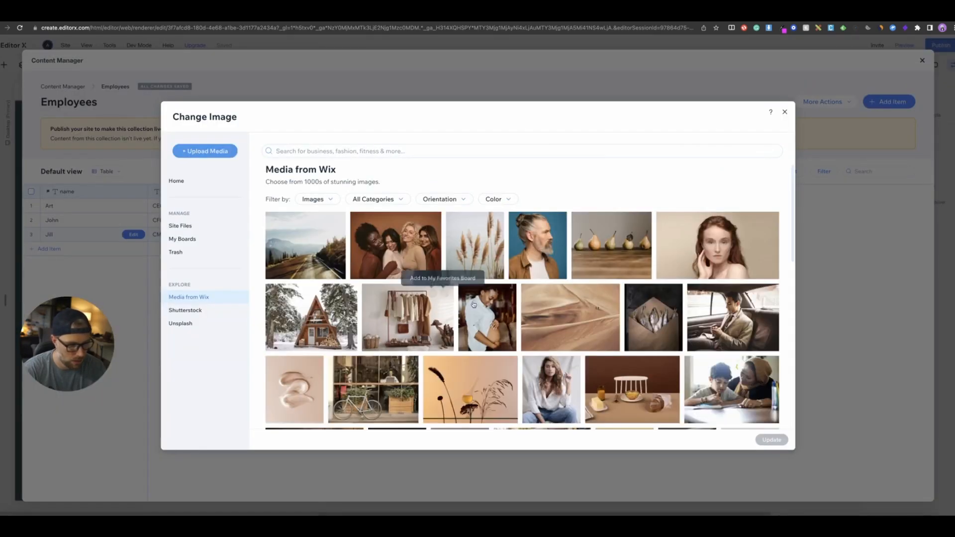
pyautogui.click(731, 251)
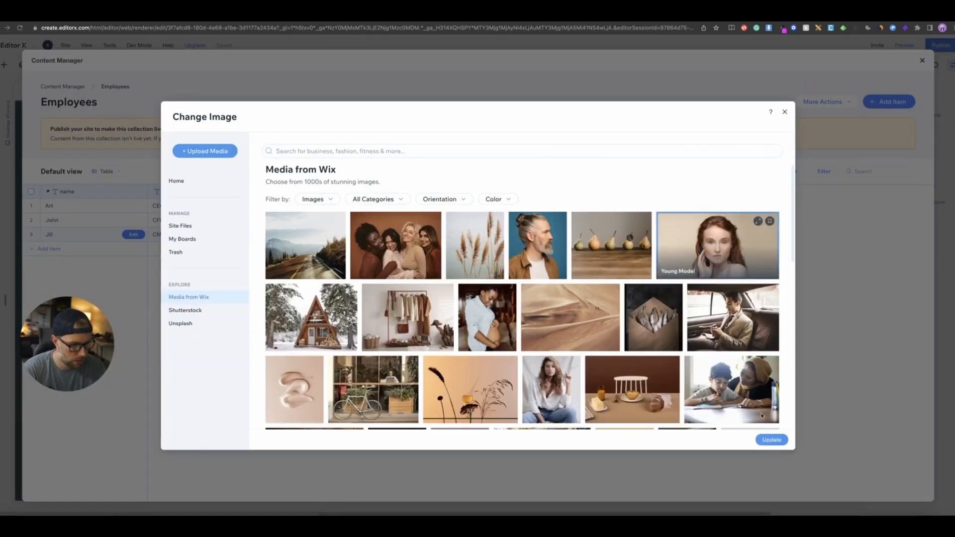
pyautogui.click(760, 444)
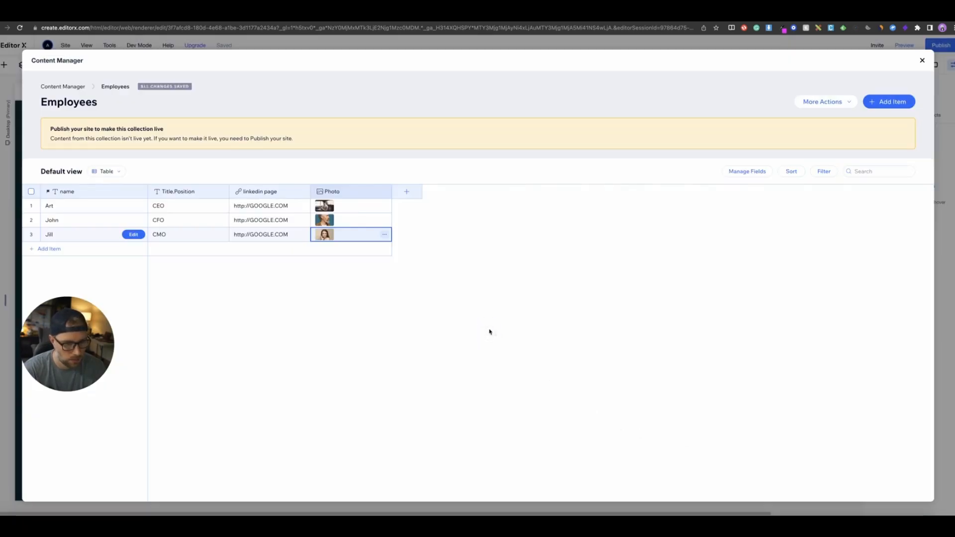
pyautogui.click(923, 60)
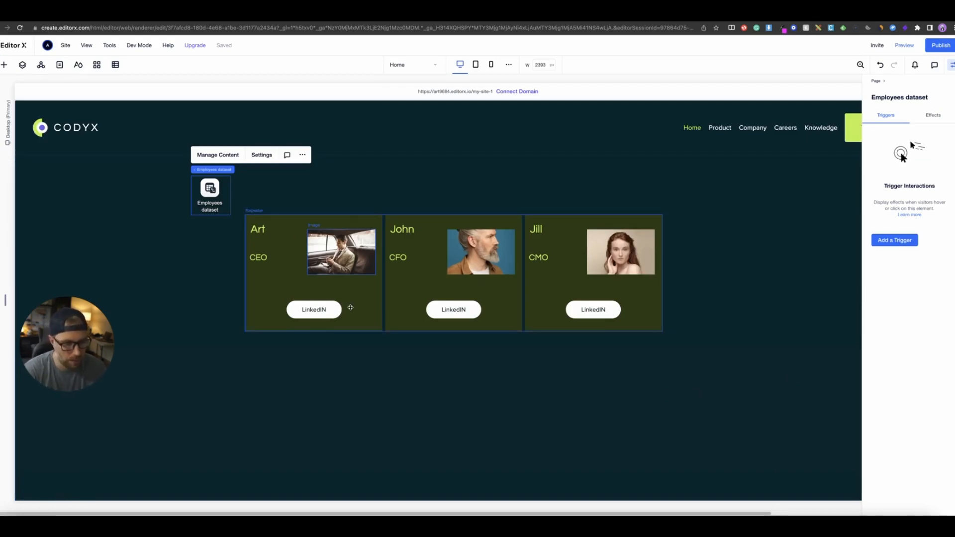
# - Select the repeater through Layers and switch its display type to List
pyautogui.click(277, 285)
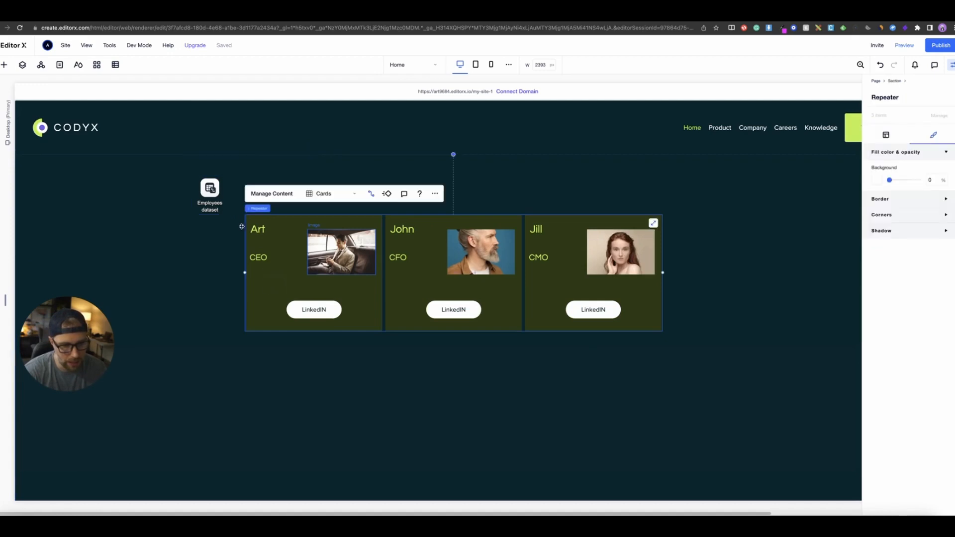
pyautogui.click(59, 65)
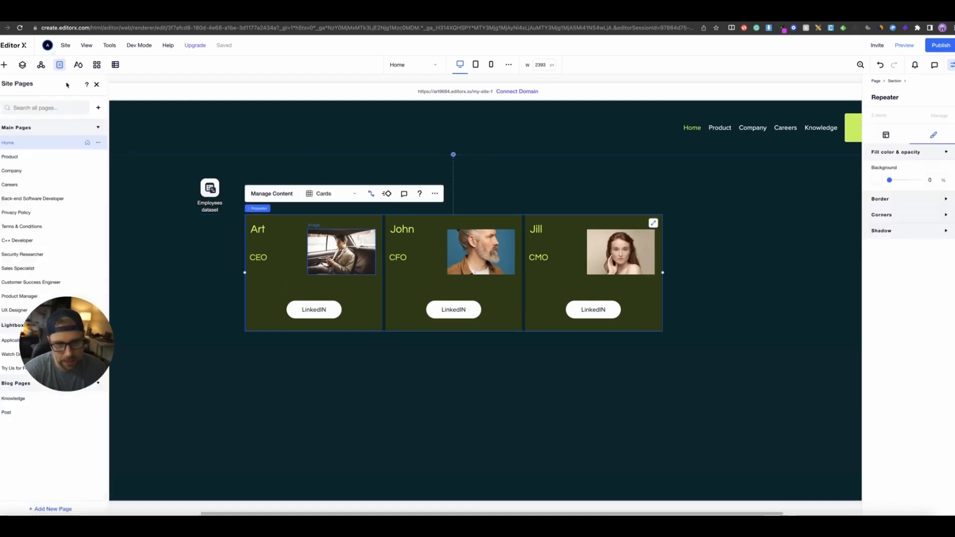
pyautogui.click(22, 65)
pyautogui.click(42, 144)
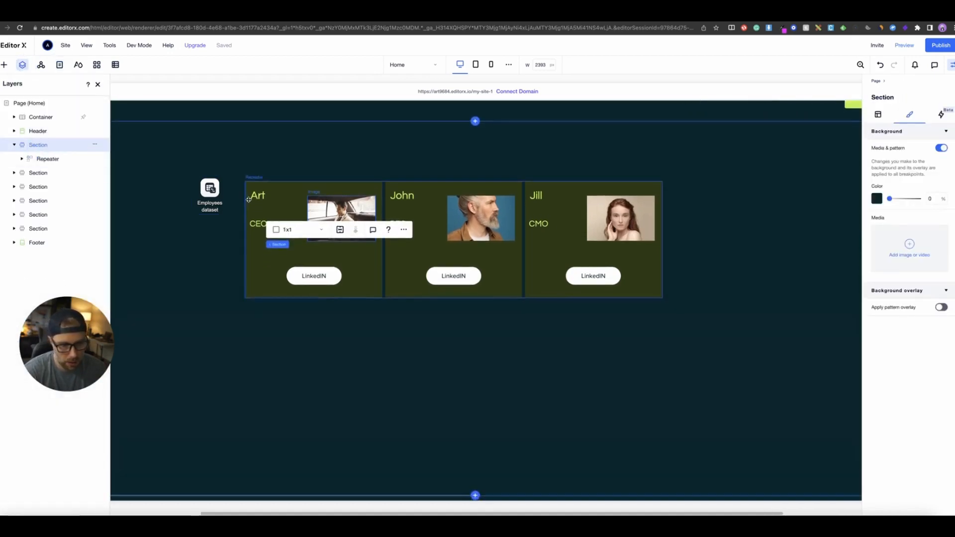
pyautogui.click(247, 179)
pyautogui.click(313, 291)
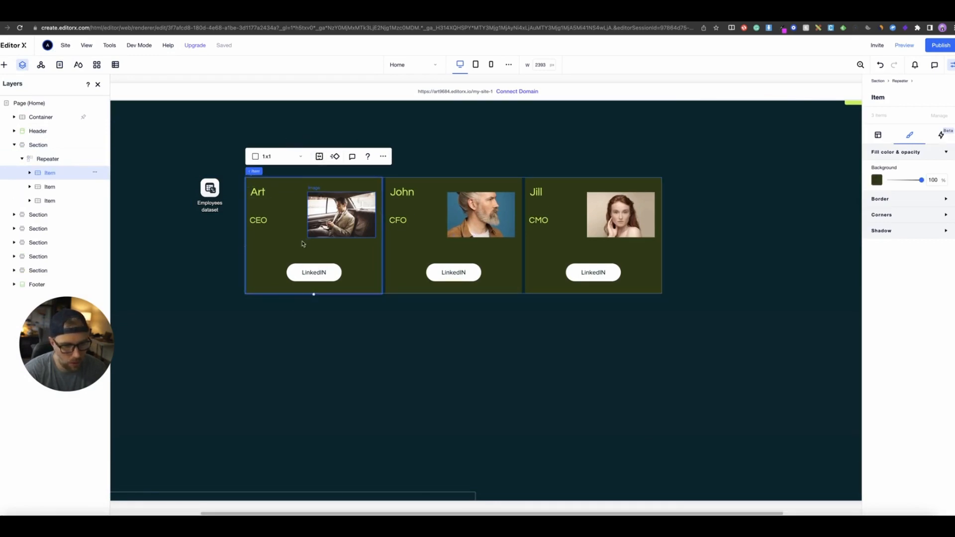
pyautogui.click(47, 158)
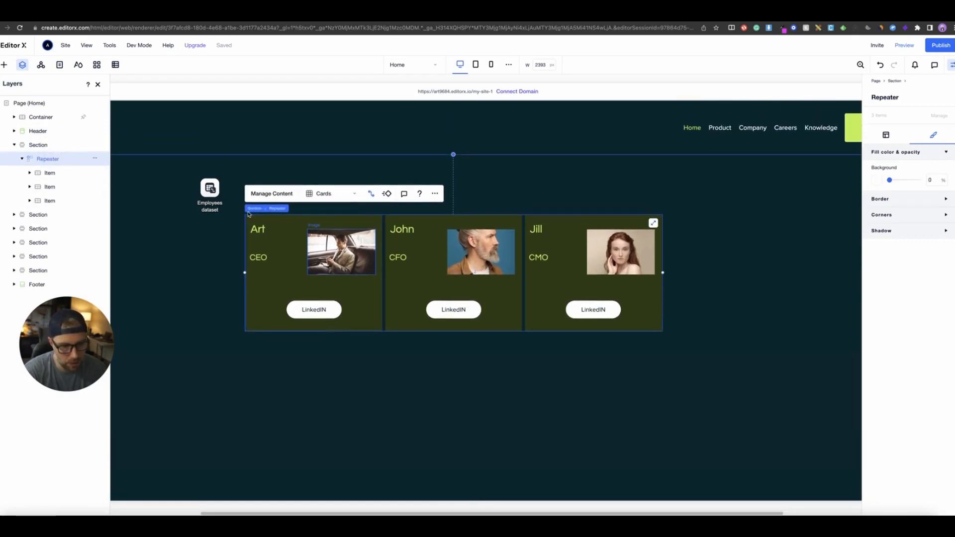
pyautogui.click(314, 194)
pyautogui.click(326, 219)
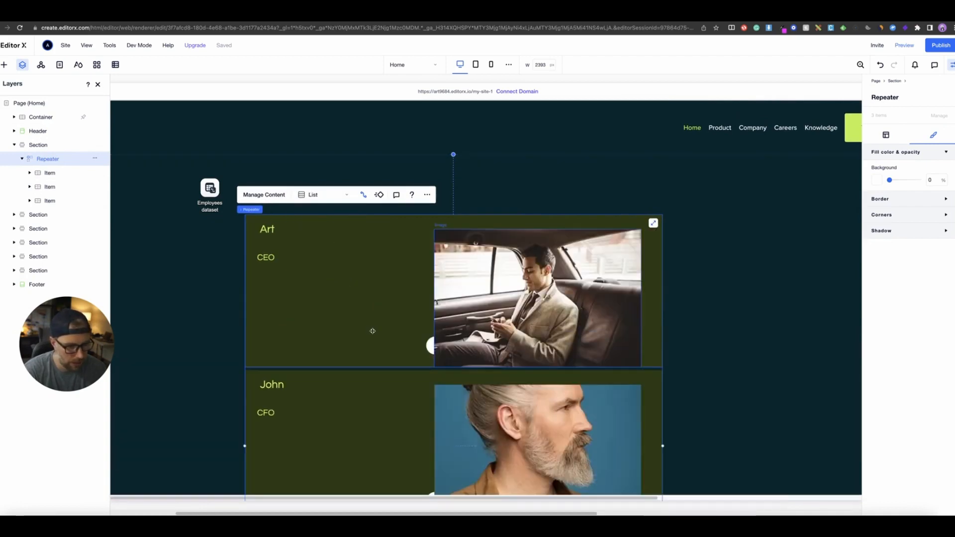
pyautogui.scroll(-5, 371, 328)
pyautogui.scroll(5, 371, 328)
# - Switch the repeater's display to Cards, then try Slider, and return it to Cards
pyautogui.click(314, 173)
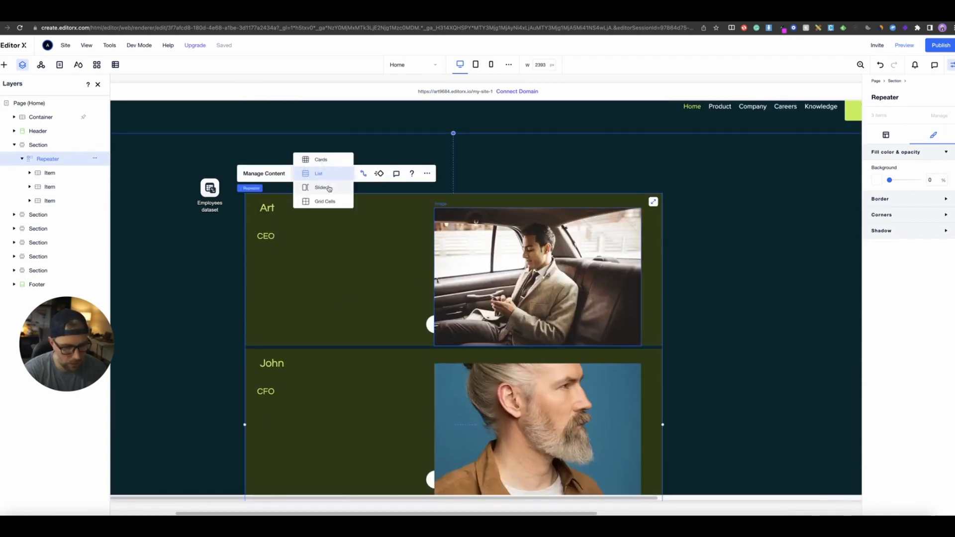
pyautogui.click(320, 160)
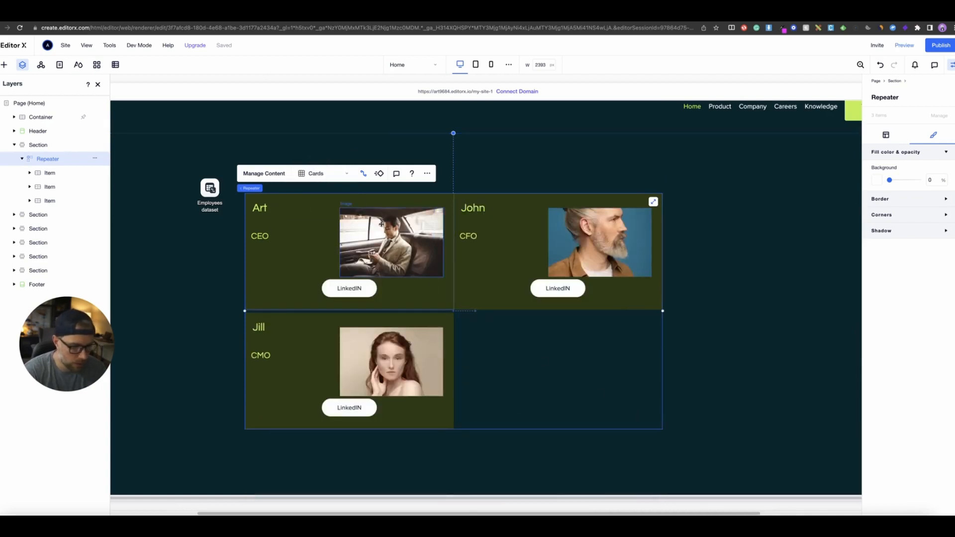
pyautogui.click(319, 173)
pyautogui.click(327, 214)
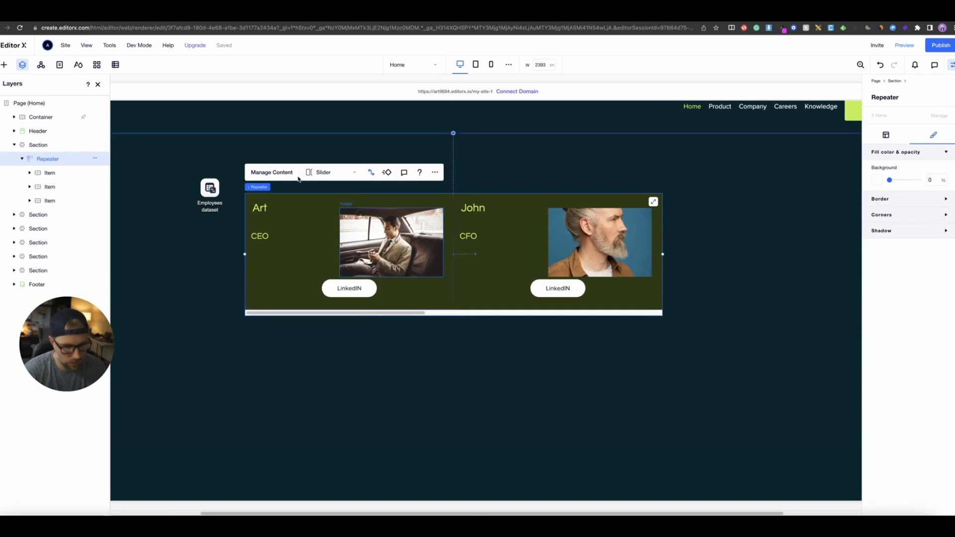
pyautogui.click(327, 173)
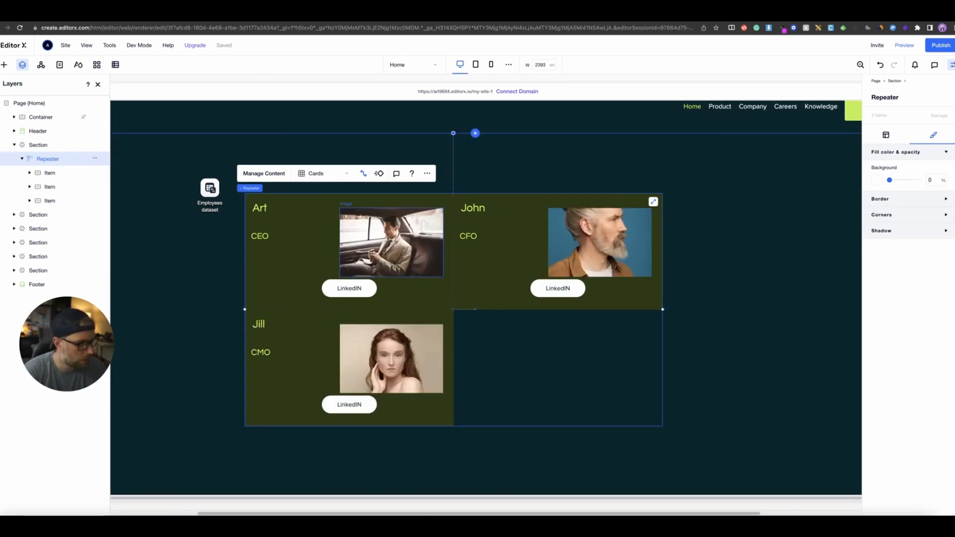
# - Open the repeater's layout settings for size and display
pyautogui.click(887, 136)
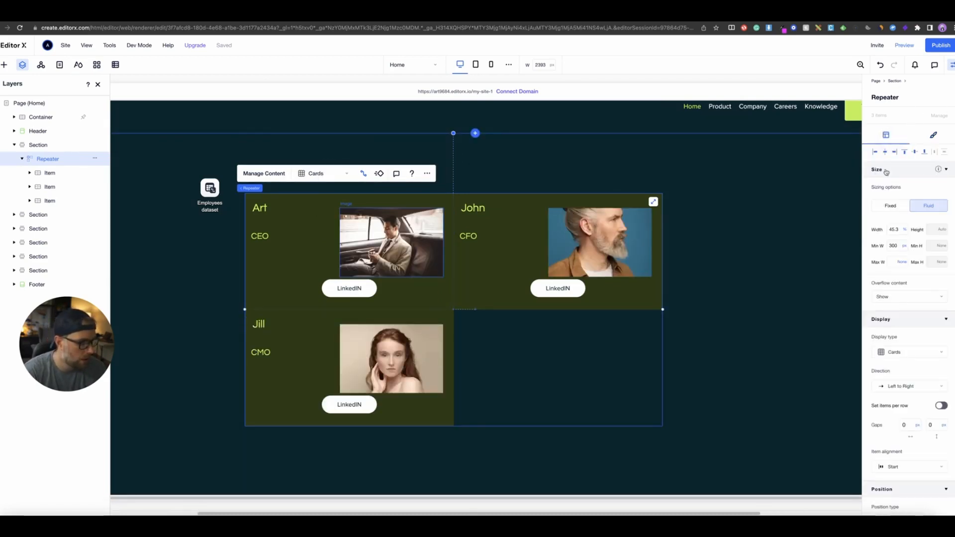